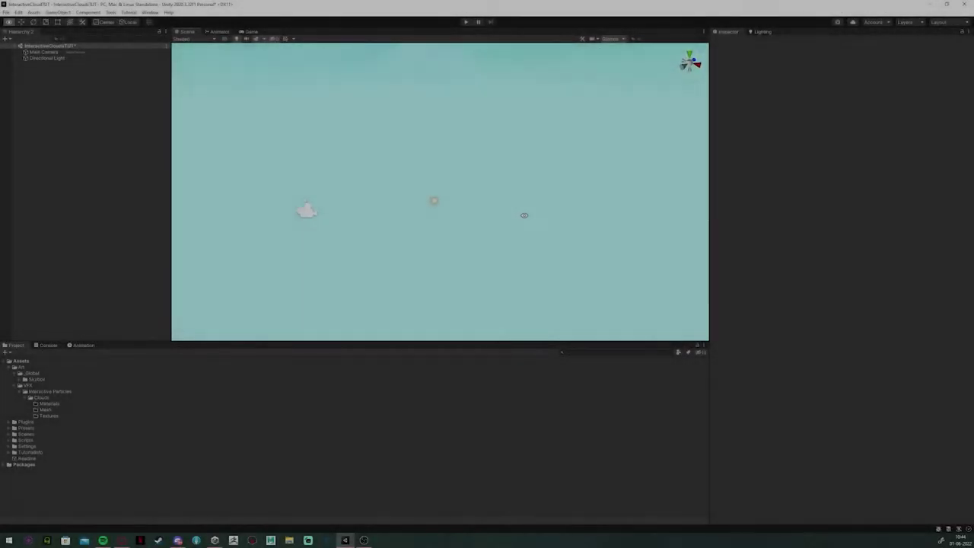
# Step: Create a particle system in the scene and name it PS Interactive Clouds
pyautogui.click(59, 12)
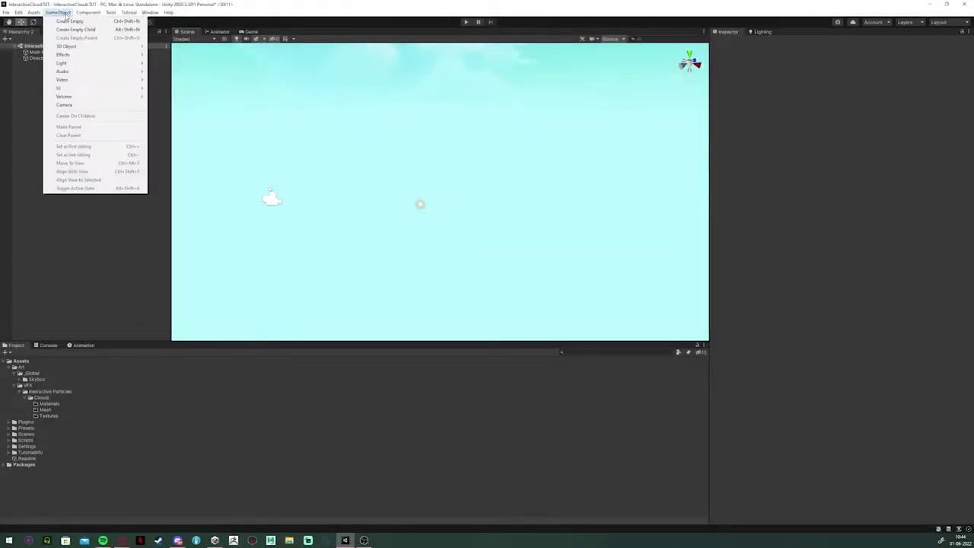
pyautogui.moveTo(92, 54)
pyautogui.click(174, 51)
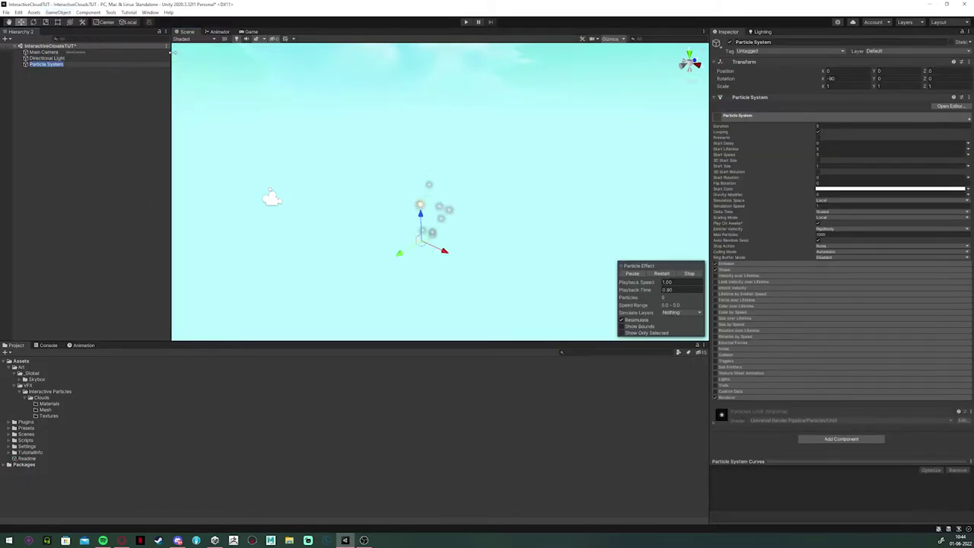
pyautogui.write('PS Interactive Cl')
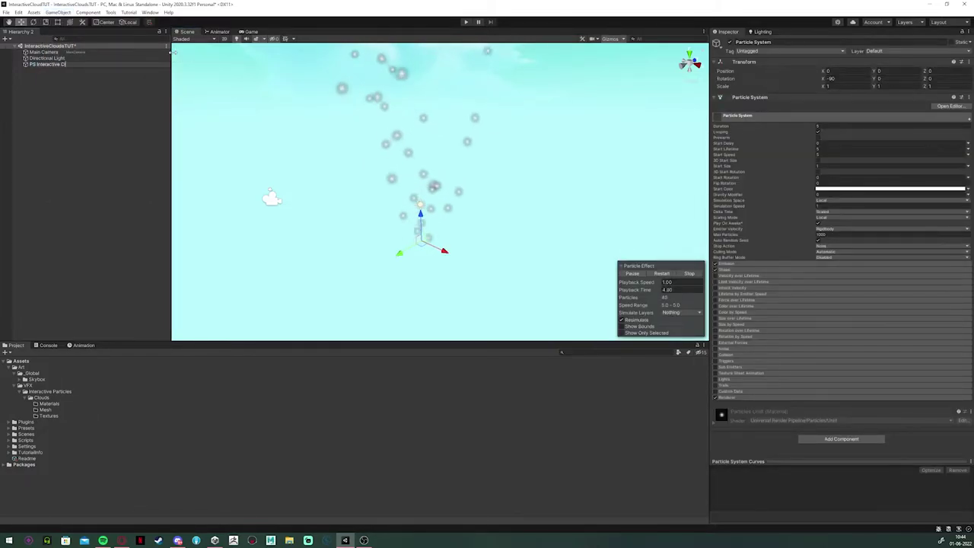
pyautogui.write('ouds')
pyautogui.press('Return')
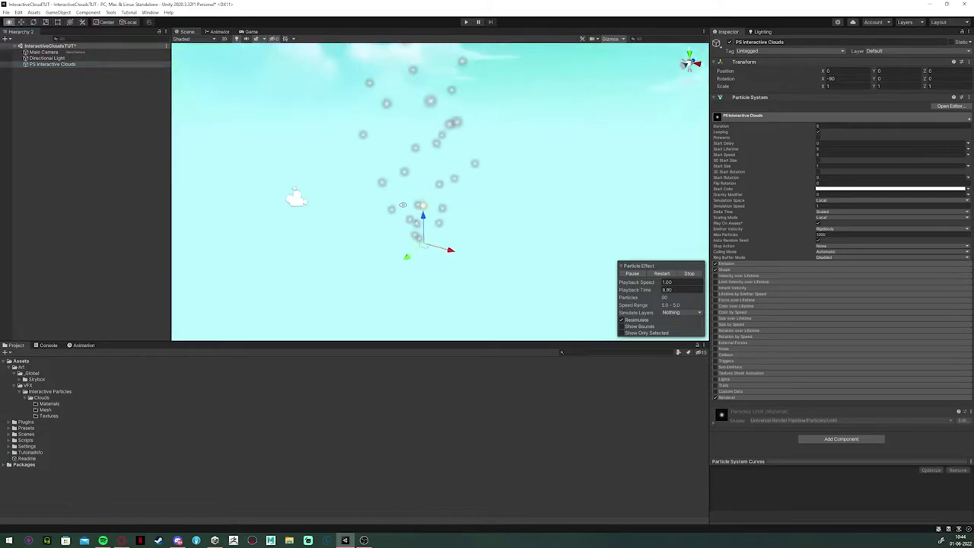
# Step: Set the cloud particle system's duration to 1 and enable Prewarm
pyautogui.keyDown('alt'); pyautogui.moveTo(405, 206); pyautogui.dragTo(374, 226); pyautogui.keyUp('alt')
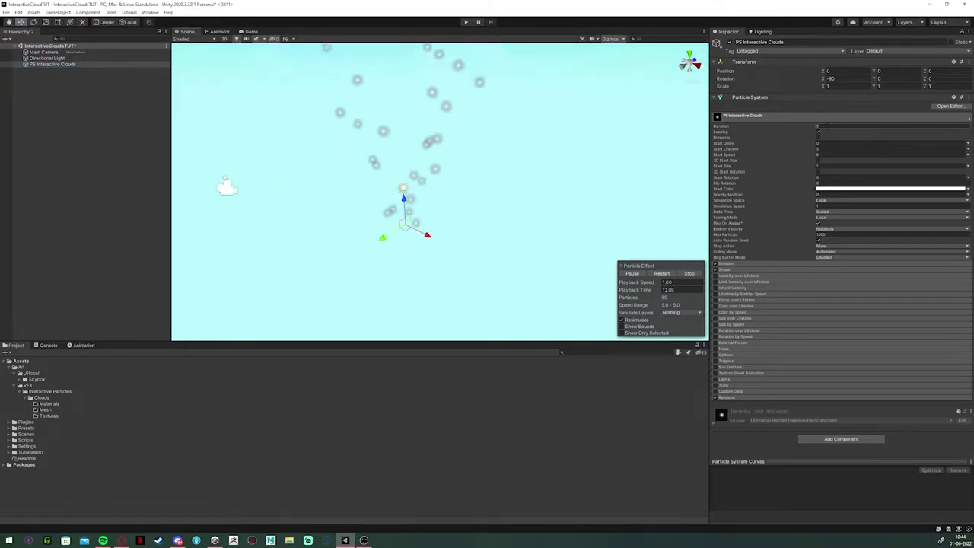
pyautogui.click(827, 126)
pyautogui.write('1')
pyautogui.click(818, 138)
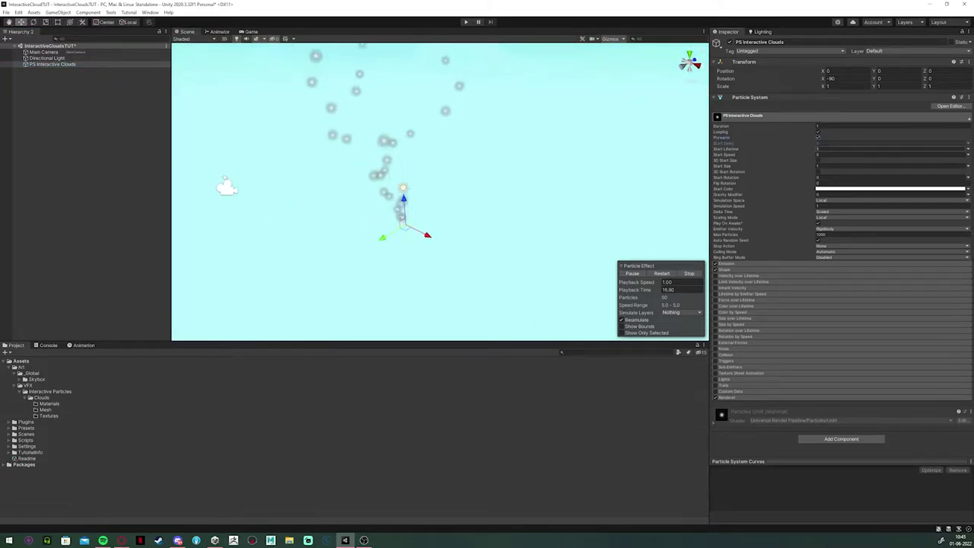
# Step: Set the particles' start lifetime to 200 and start speed to 0
pyautogui.click(827, 149)
pyautogui.write('200')
pyautogui.click(827, 154)
pyautogui.write('0')
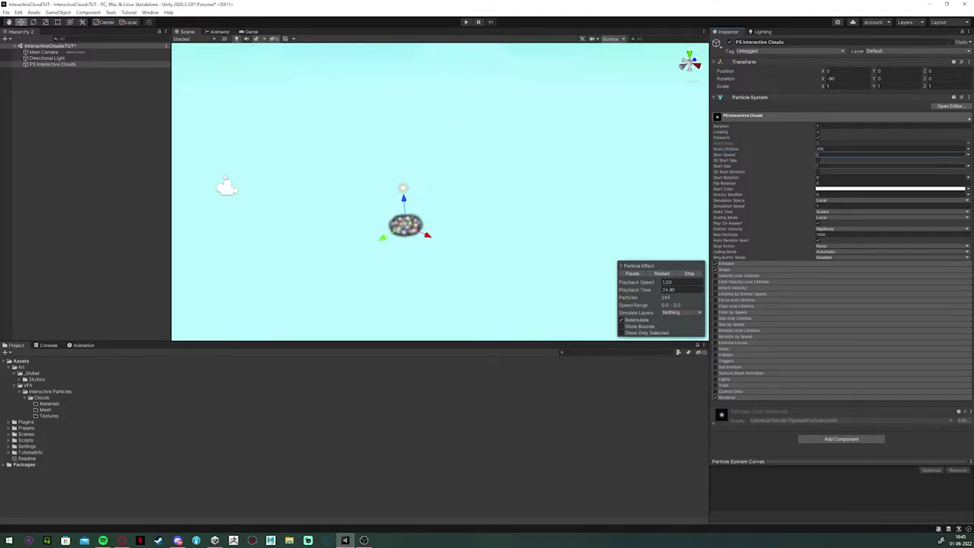
# Step: Enable 3D start size and randomize it between 1 and 1.8 on the X, Y and Z axes
pyautogui.click(818, 160)
pyautogui.click(967, 166)
pyautogui.click(914, 185)
pyautogui.write('1.8')
pyautogui.press('Tab')
pyautogui.write('1.8')
pyautogui.press('Tab')
pyautogui.write('1.')
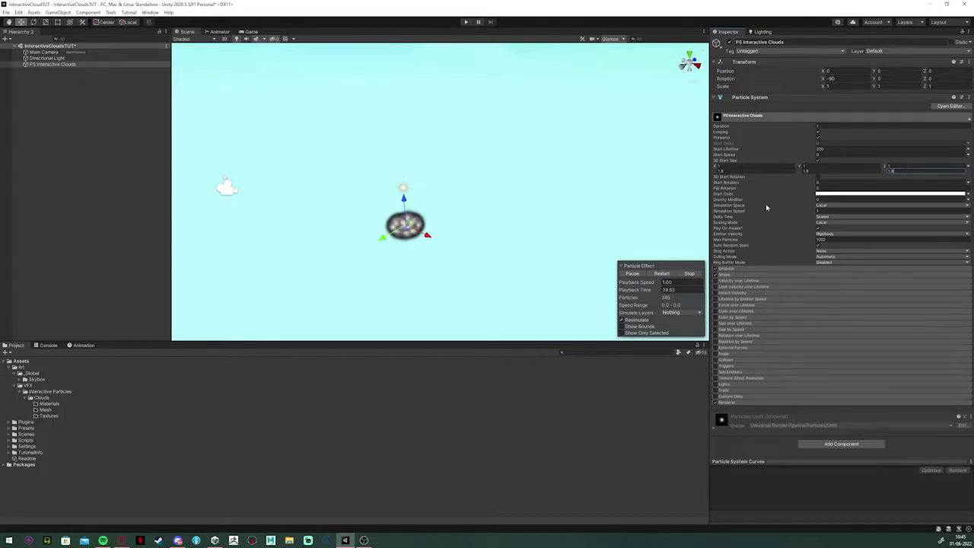
# Step: Limit the system to 100 max particles and set the emission rate over time to 2
pyautogui.click(822, 239)
pyautogui.write('4')
pyautogui.press('Return')
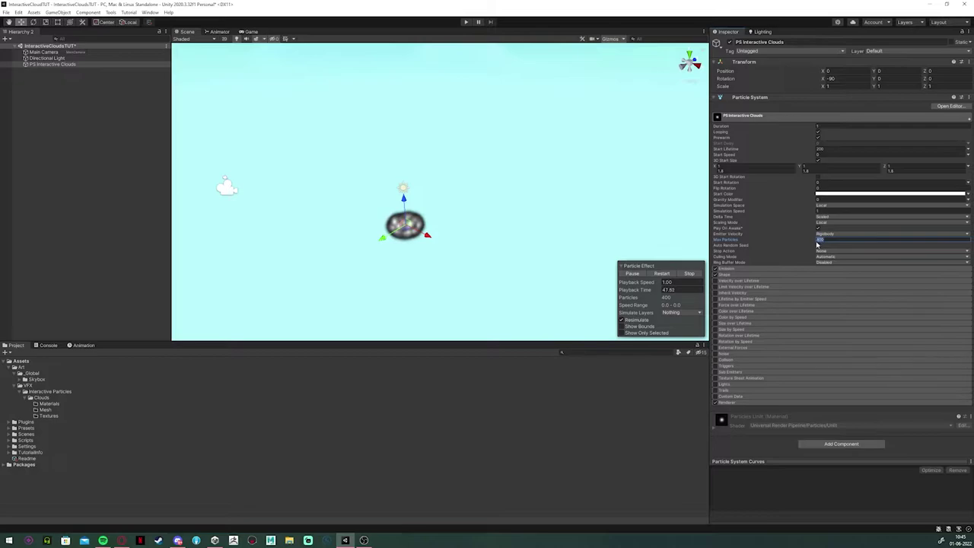
pyautogui.write('100')
pyautogui.click(744, 268)
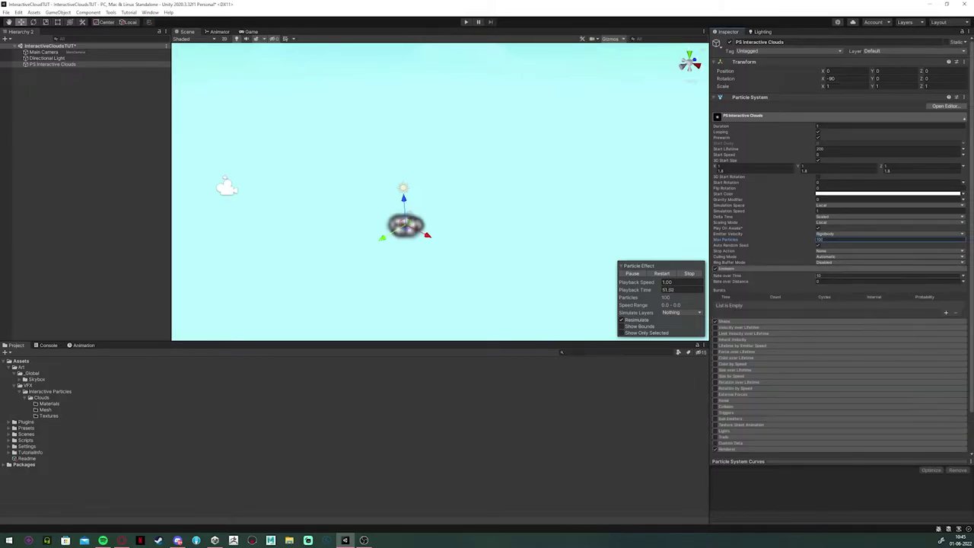
pyautogui.click(819, 275)
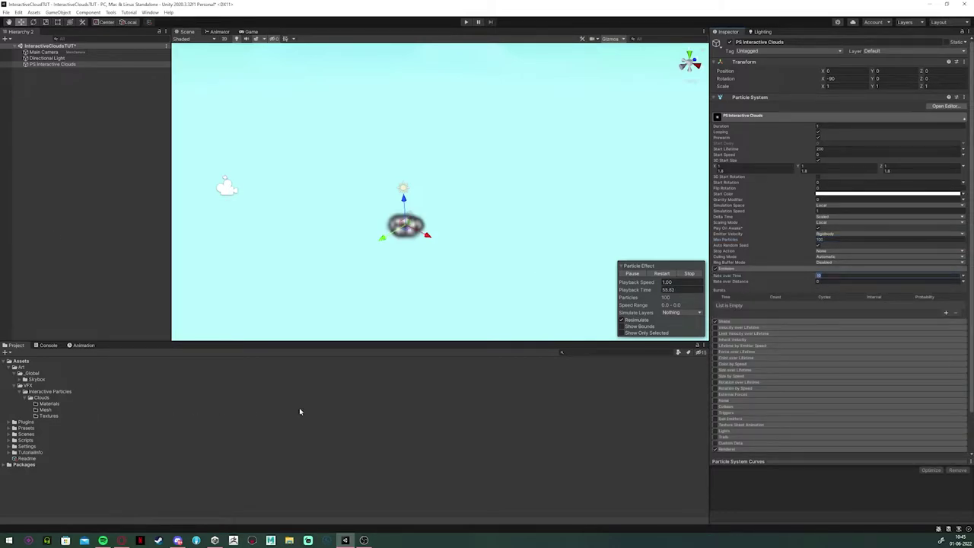
# Step: Make the emitter shape a sphere with a radius of about 3.56 and set its Z scale to 0.5
pyautogui.click(738, 325)
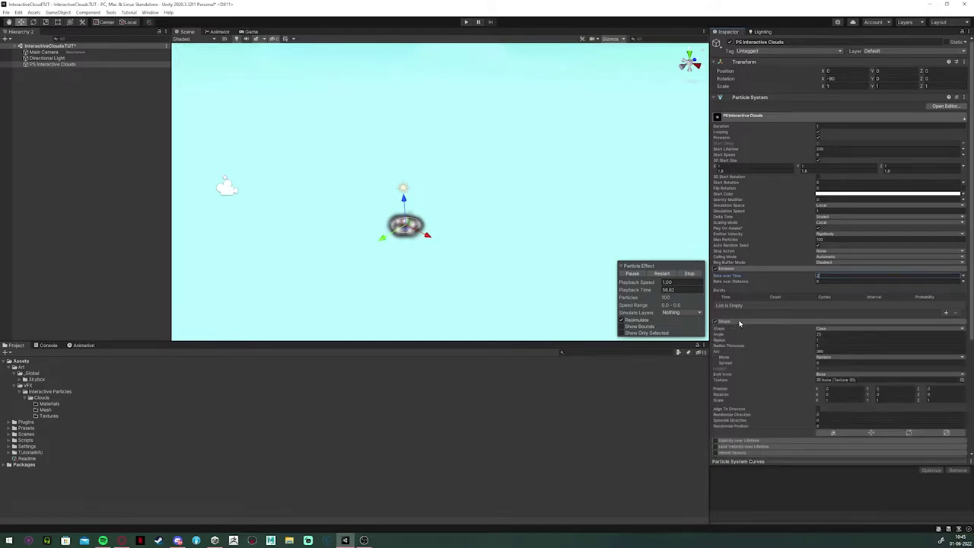
pyautogui.scroll(-3, 768, 317)
pyautogui.click(823, 260)
pyautogui.click(830, 267)
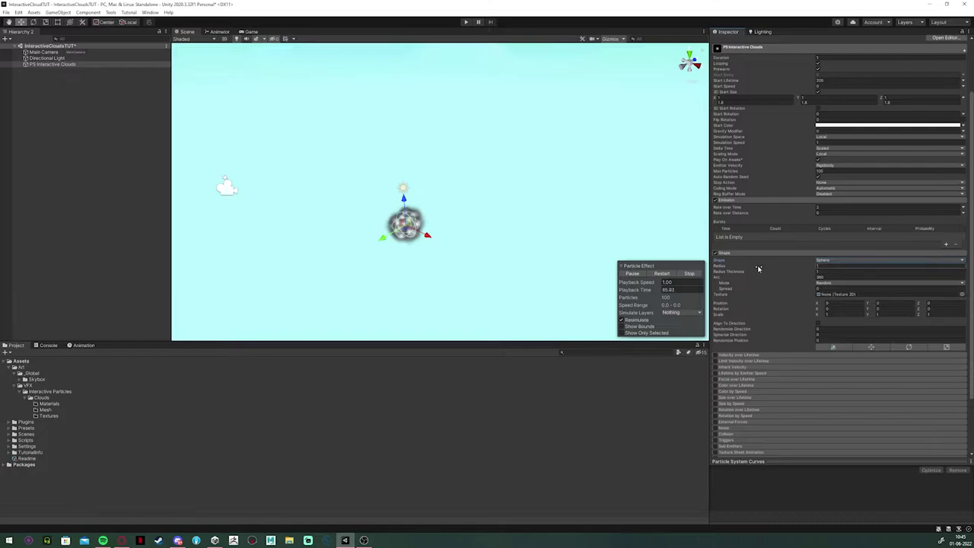
pyautogui.moveTo(776, 268)
pyautogui.mouseDown()
pyautogui.moveTo(804, 268)
pyautogui.moveTo(793, 268)
pyautogui.mouseUp()
pyautogui.keyDown('alt'); pyautogui.moveTo(550, 306); pyautogui.dragTo(442, 256); pyautogui.keyUp('alt')
pyautogui.write('0.5')
pyautogui.moveTo(442, 256); pyautogui.dragTo(461, 239, button='middle')
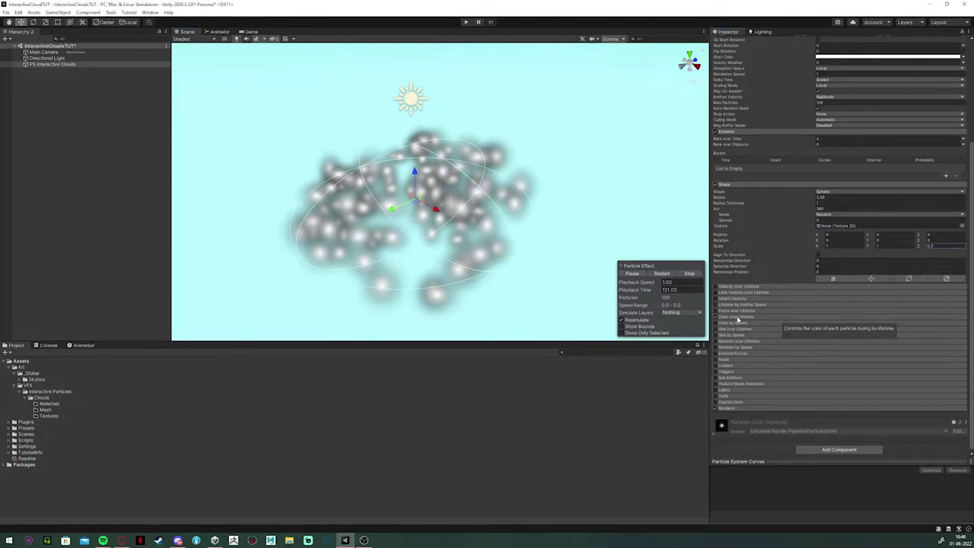
# Step: Enable Color over Lifetime and add full-opacity alpha keys to its gradient at 2.5% and about 91%
pyautogui.scroll(3, 744, 190)
pyautogui.click(743, 228)
pyautogui.click(731, 312)
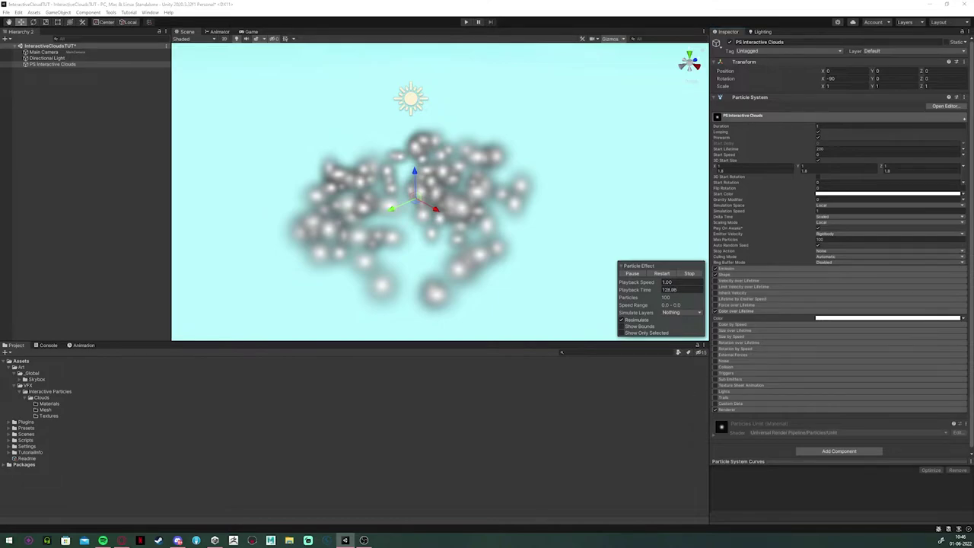
pyautogui.click(888, 318)
pyautogui.moveTo(565, 272); pyautogui.dragTo(673, 369)
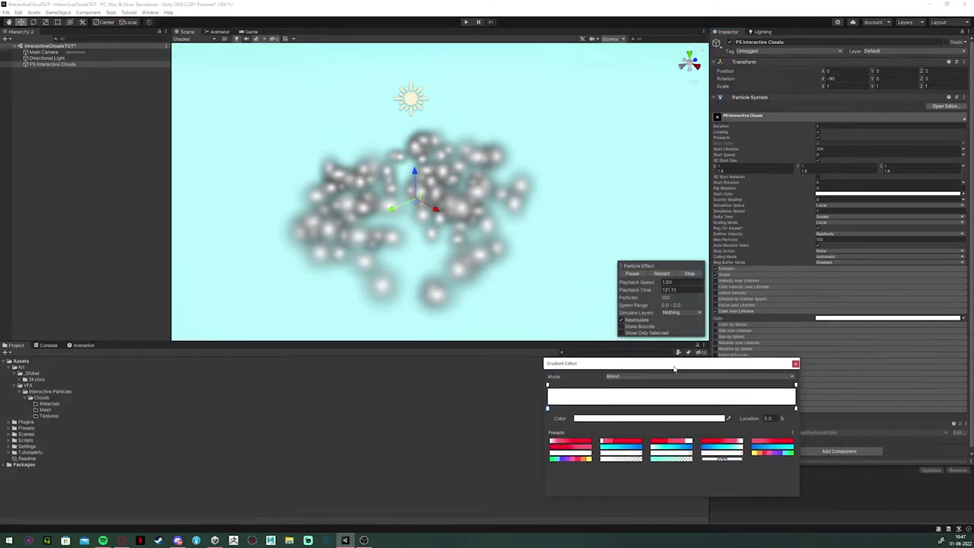
pyautogui.click(553, 385)
pyautogui.moveTo(583, 365); pyautogui.dragTo(564, 221)
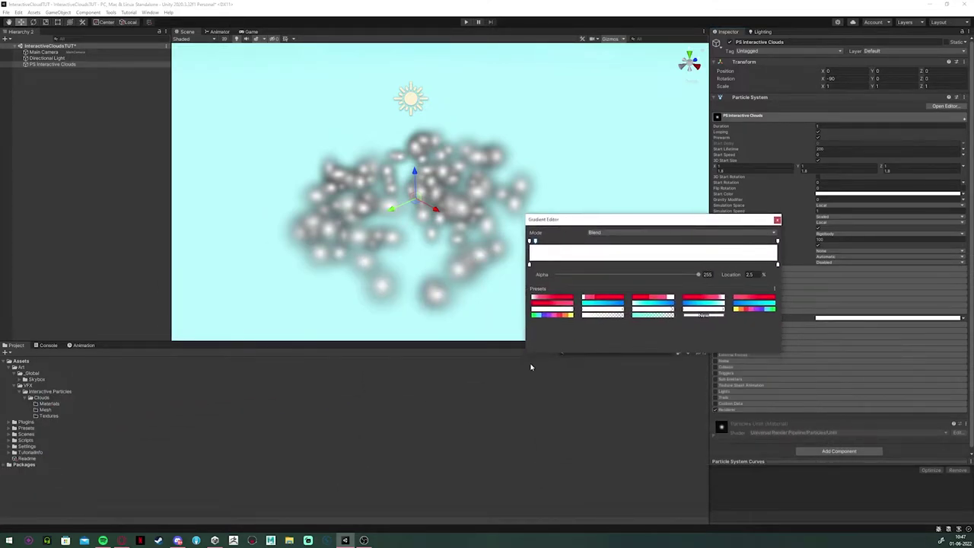
pyautogui.moveTo(527, 353); pyautogui.dragTo(451, 450)
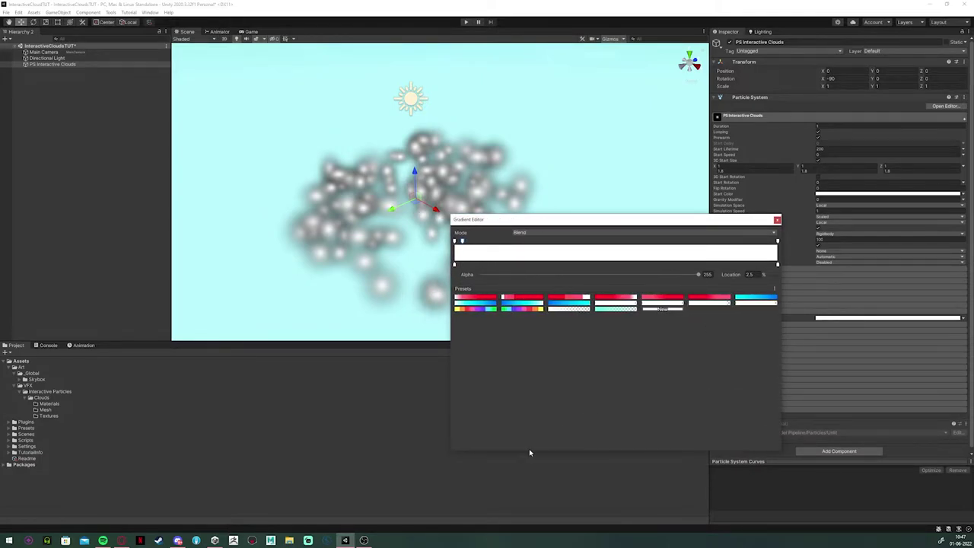
pyautogui.moveTo(529, 451); pyautogui.dragTo(533, 363)
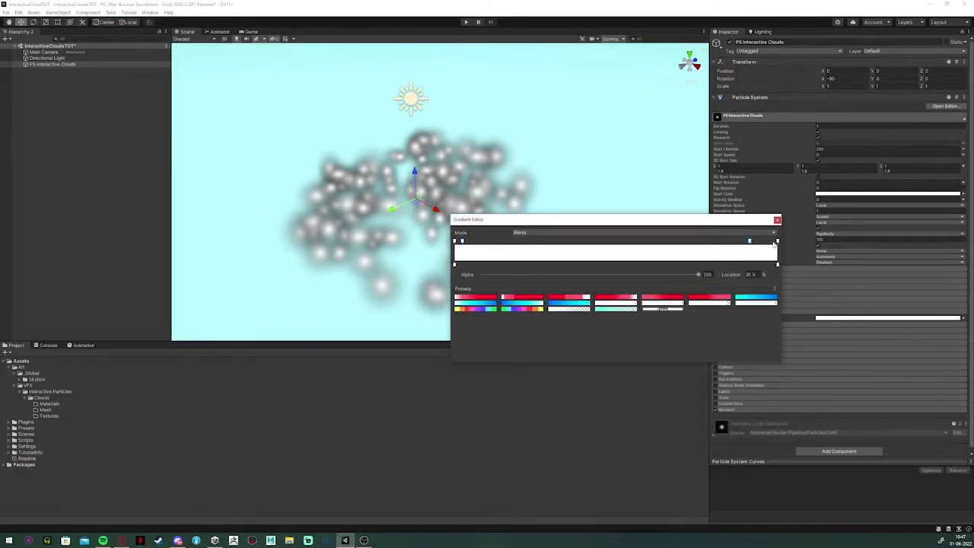
# Step: Set the gradient's outermost alpha keys to 0 and place the two closing keys at 95% and 97.5%
pyautogui.moveTo(698, 275); pyautogui.dragTo(388, 287)
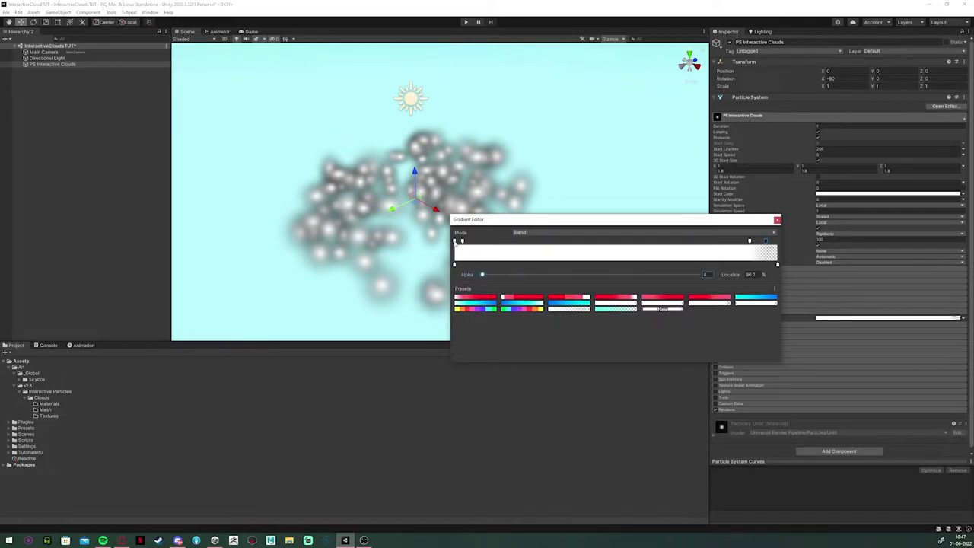
pyautogui.moveTo(695, 276); pyautogui.dragTo(393, 296)
pyautogui.write('95')
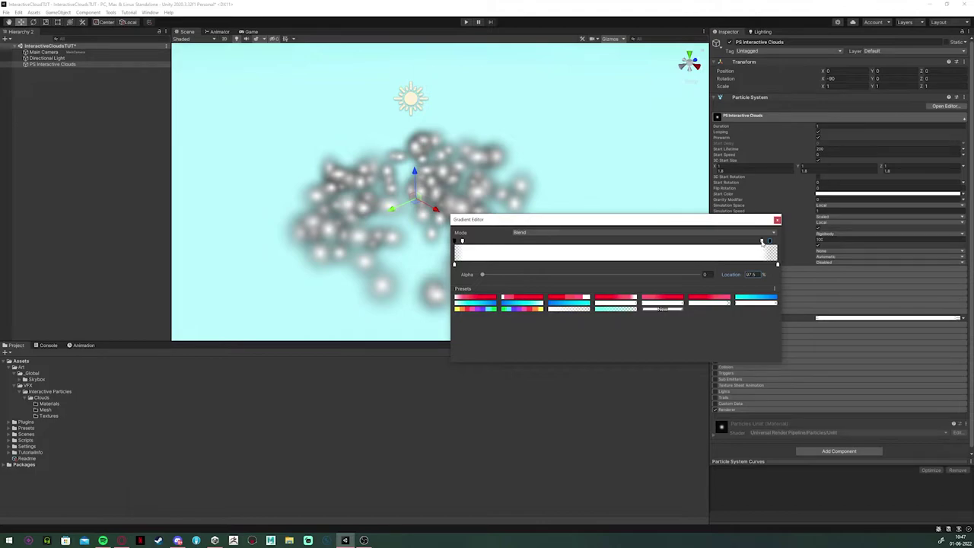
pyautogui.click(777, 221)
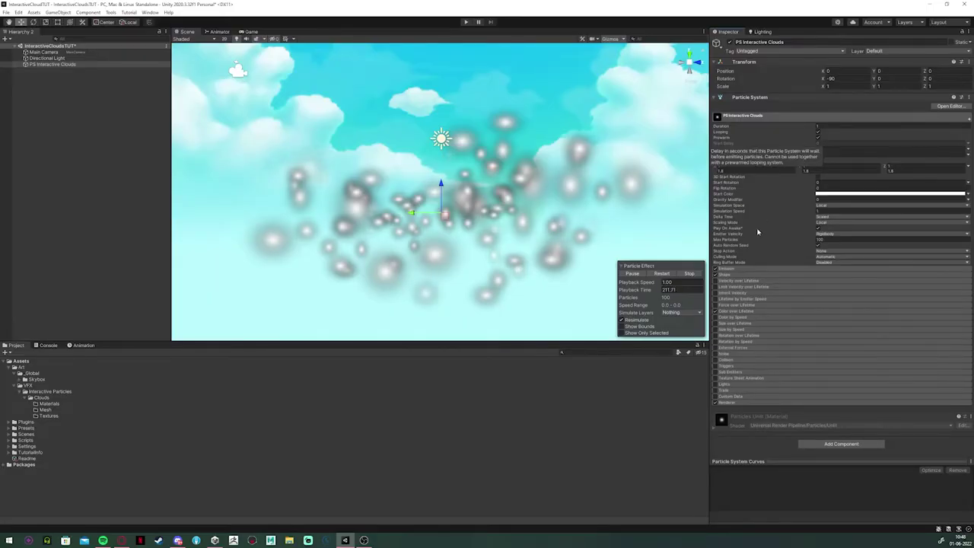
# Step: Enable External Forces on the particle system and check the Agent user layer in the project's layer list
pyautogui.click(723, 347)
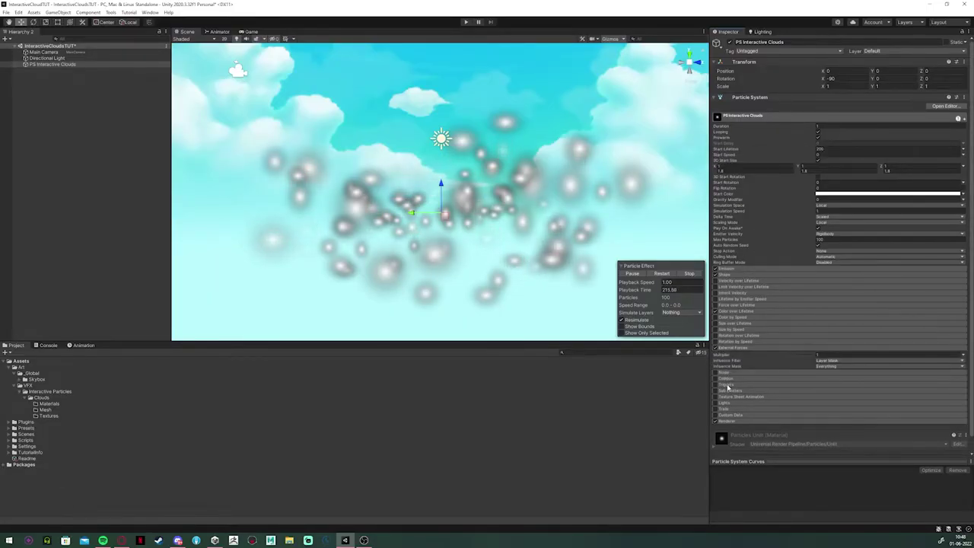
pyautogui.click(875, 52)
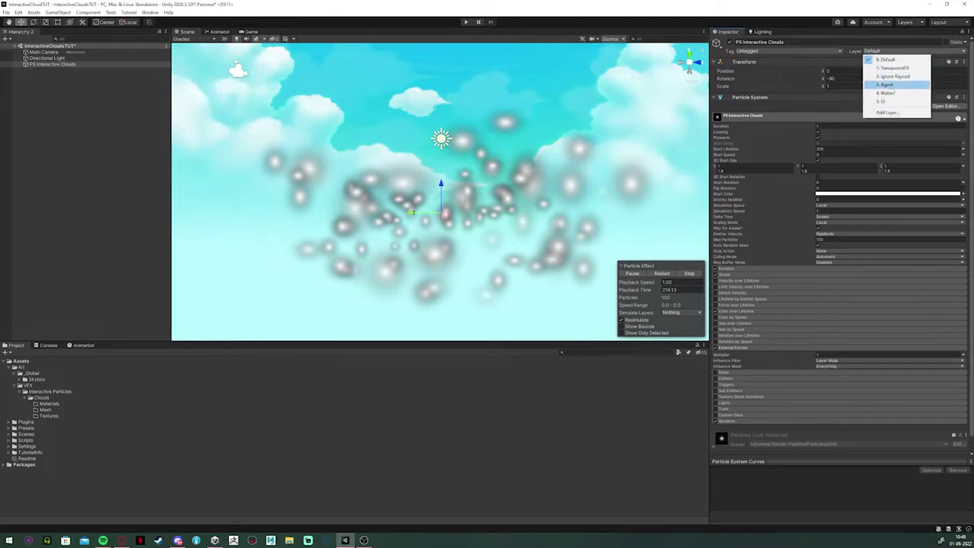
pyautogui.click(875, 114)
pyautogui.click(835, 108)
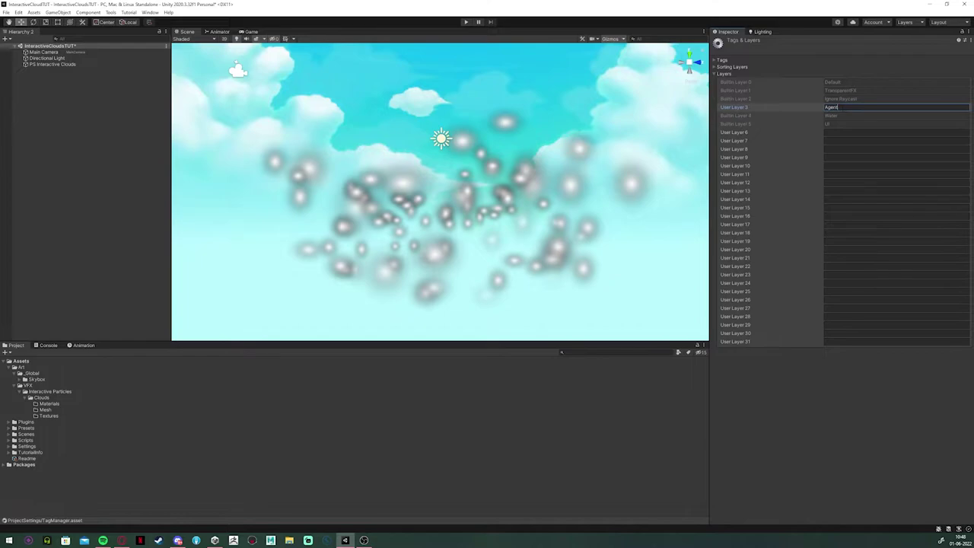
pyautogui.click(46, 64)
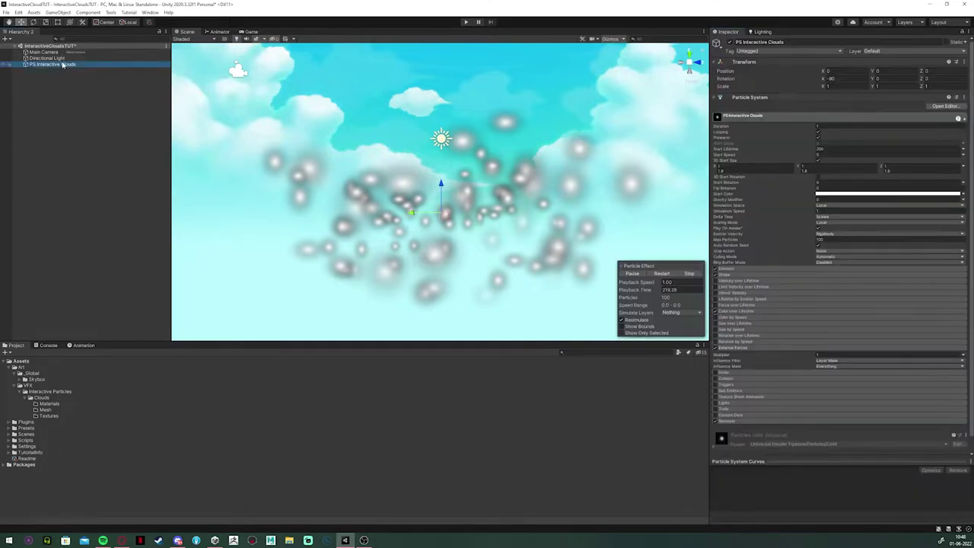
# Step: Create an empty scene object named Player
pyautogui.click(50, 93)
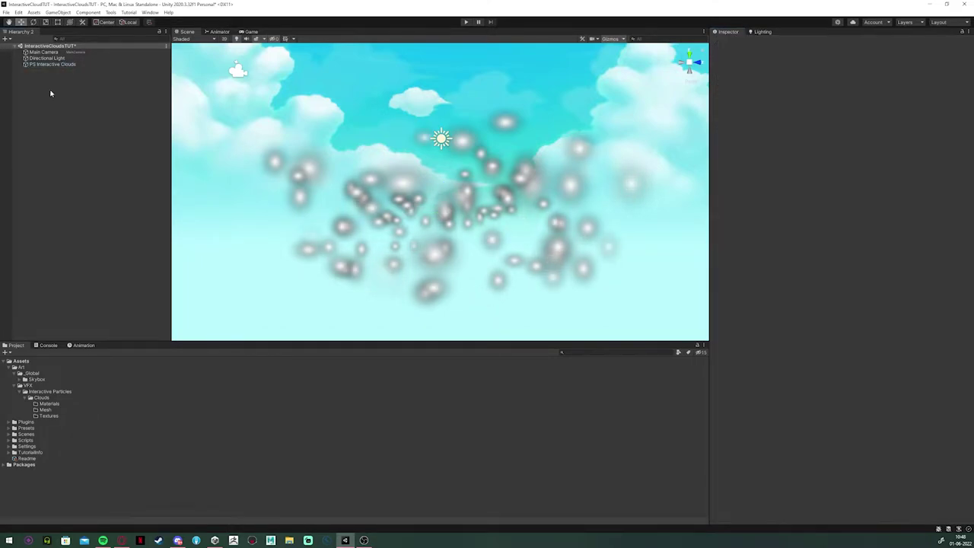
pyautogui.rightClick(92, 96)
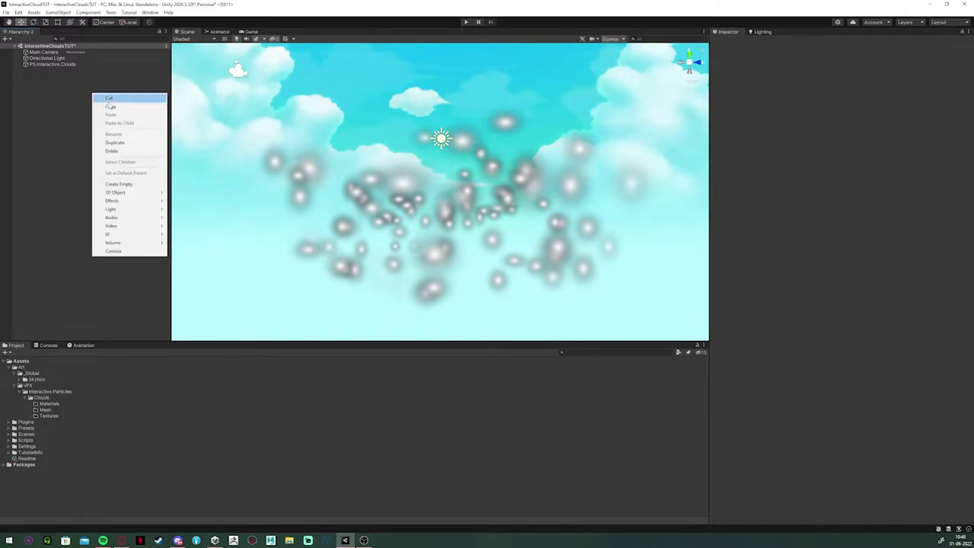
pyautogui.click(127, 186)
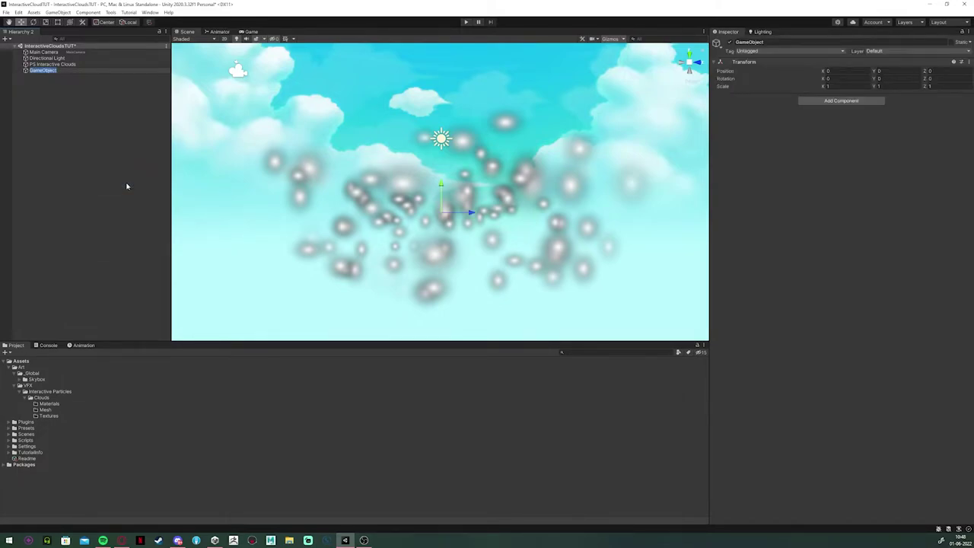
pyautogui.write('Player')
pyautogui.press('Return')
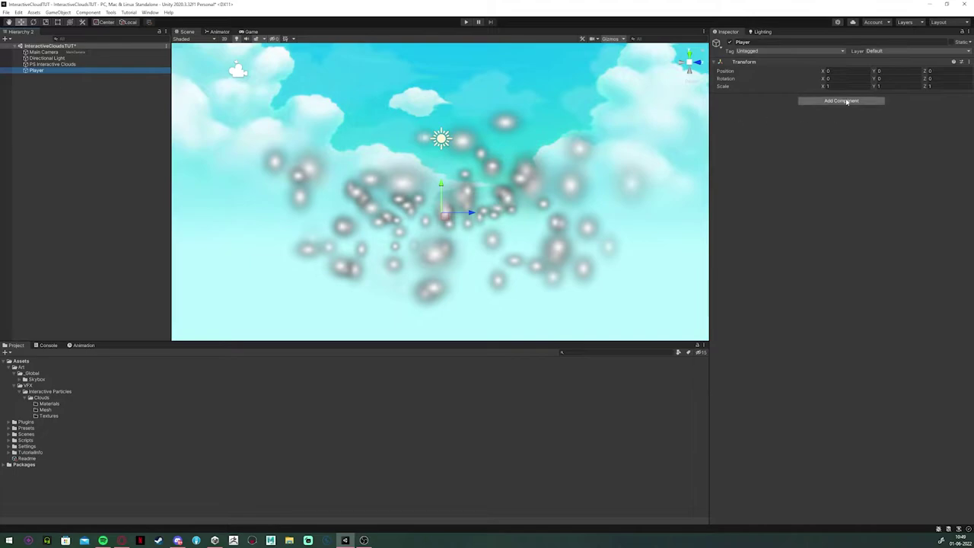
# Step: Add a Particle System Force Field component to the Player object
pyautogui.click(842, 100)
pyautogui.write('particle')
pyautogui.click(836, 135)
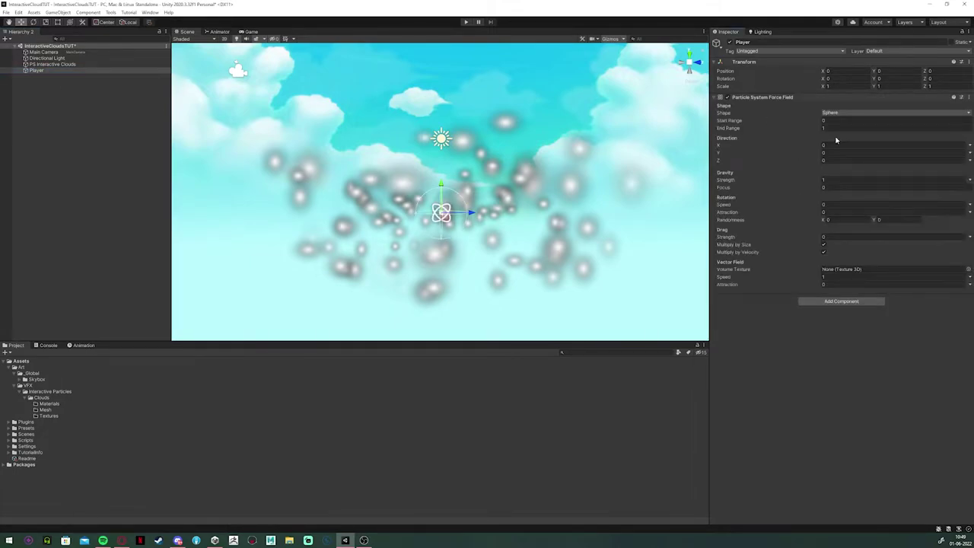
# Step: Set the force field's end range to about 2.47 and its gravity strength to -0.2
pyautogui.scroll(3, 608, 168)
pyautogui.keyDown('alt'); pyautogui.moveTo(609, 167); pyautogui.dragTo(570, 175); pyautogui.keyUp('alt')
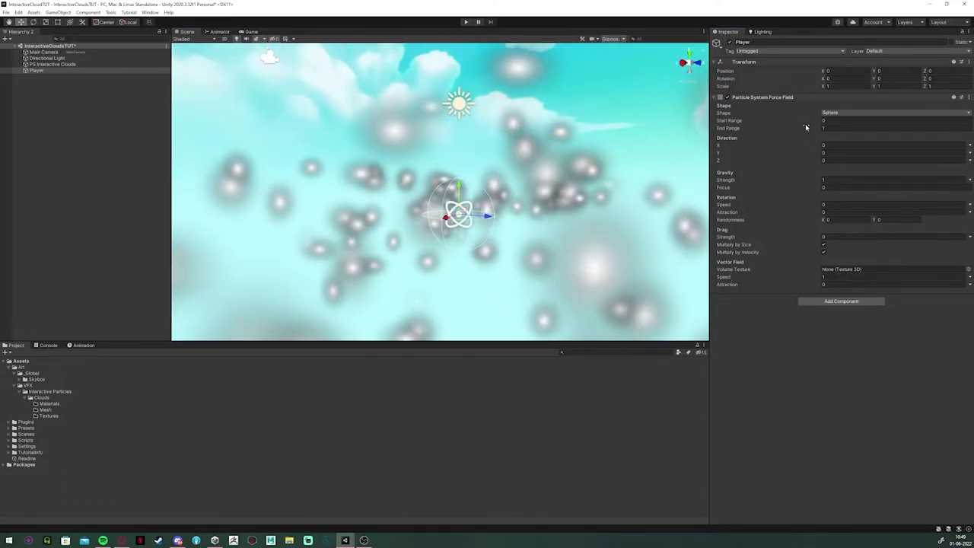
pyautogui.moveTo(805, 127); pyautogui.dragTo(820, 130)
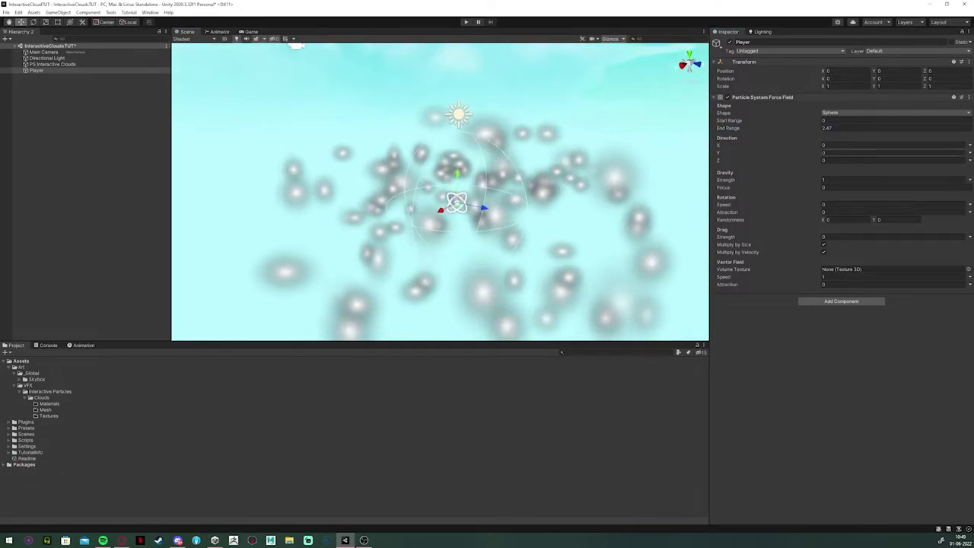
pyautogui.click(829, 179)
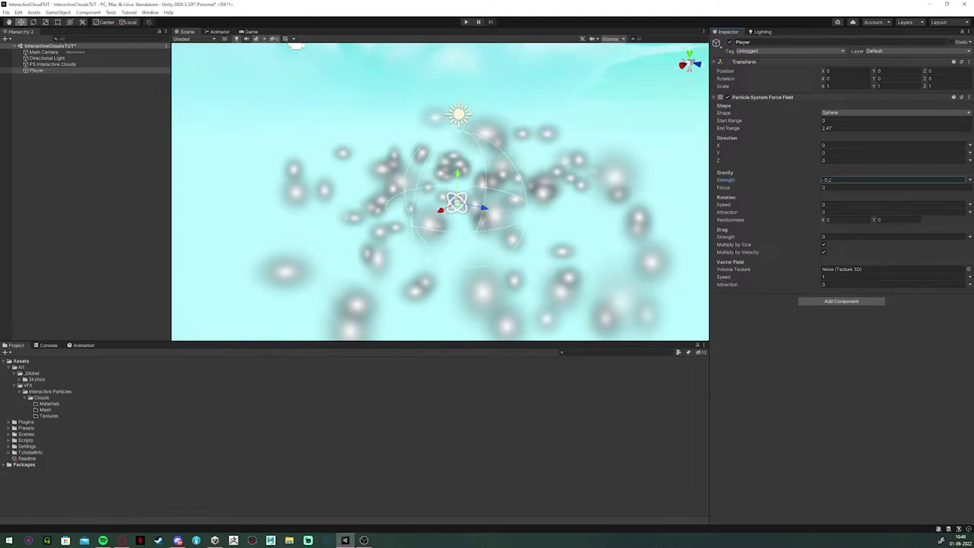
# Step: Add a Sphere Collider to the Player, set its radius to about 2.65, and make it a trigger
pyautogui.click(822, 302)
pyautogui.write('sp')
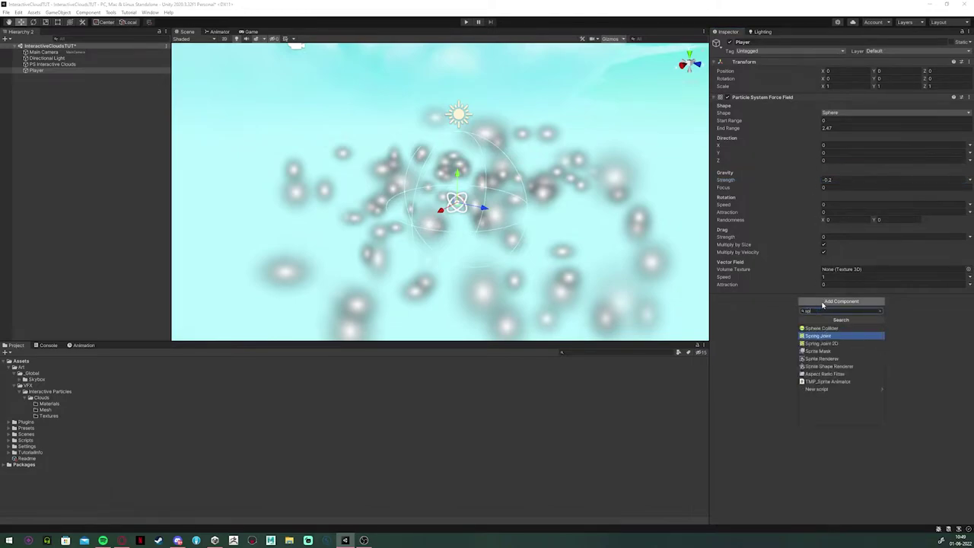
pyautogui.write('here')
pyautogui.click(811, 328)
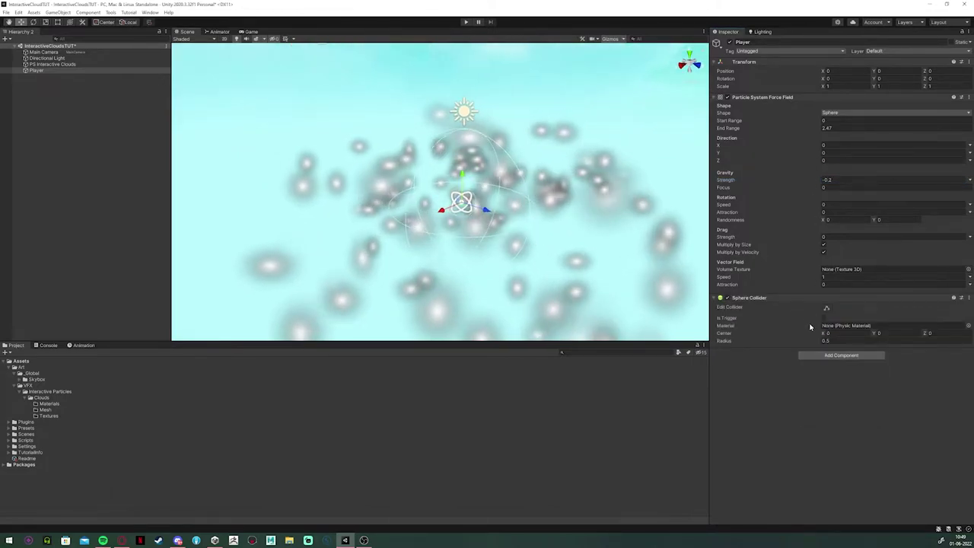
pyautogui.click(812, 342)
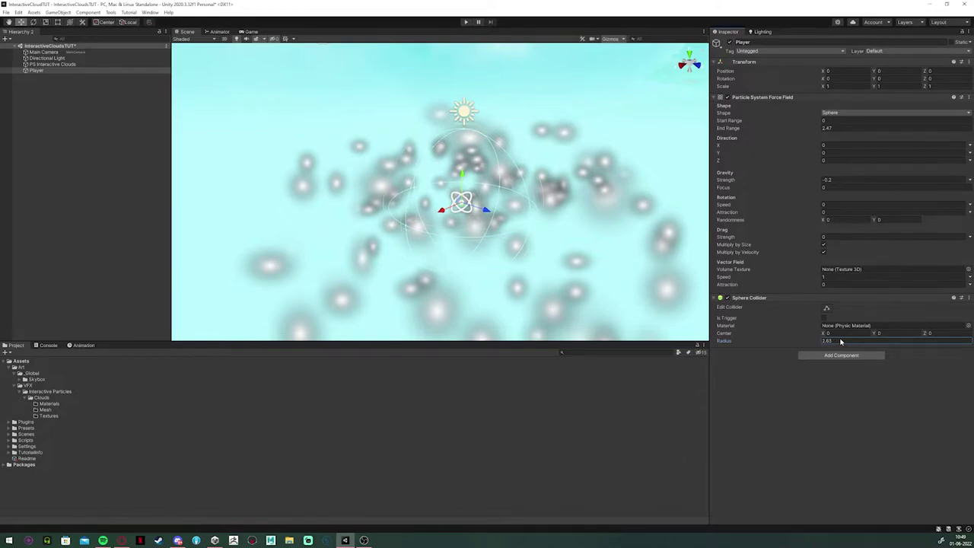
pyautogui.click(823, 318)
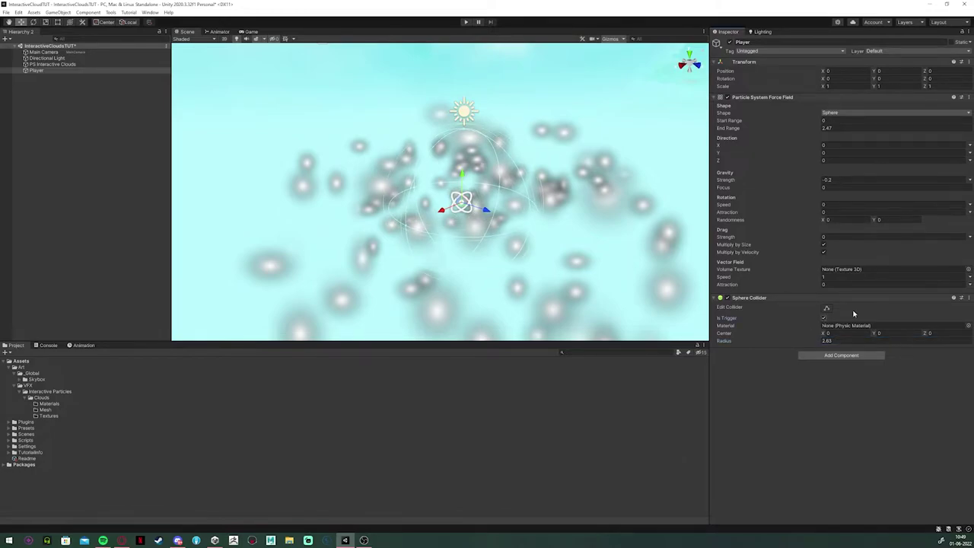
# Step: Restrict the PS Interactive Clouds External Forces influence mask to the Agent layer only, using the Layer Mask influence filter
pyautogui.click(65, 64)
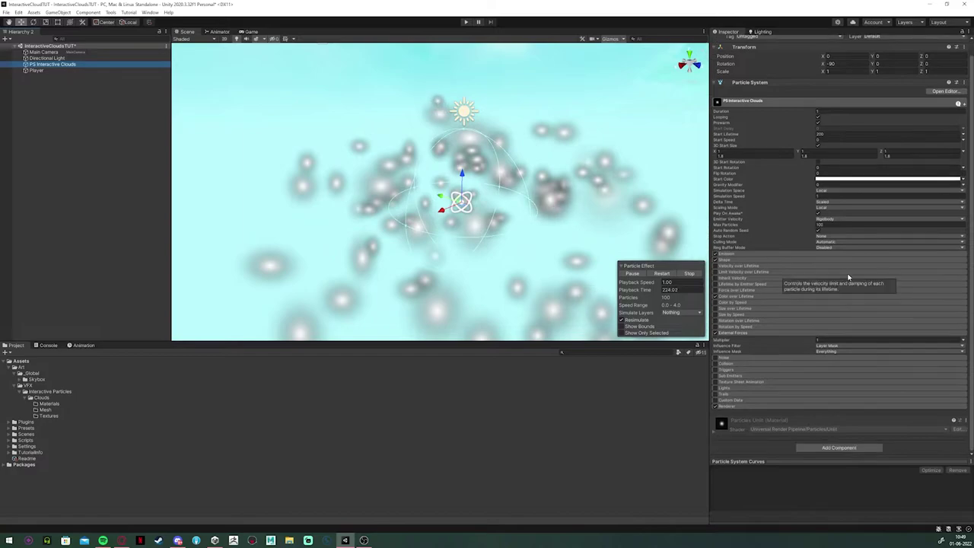
pyautogui.click(828, 346)
pyautogui.click(829, 356)
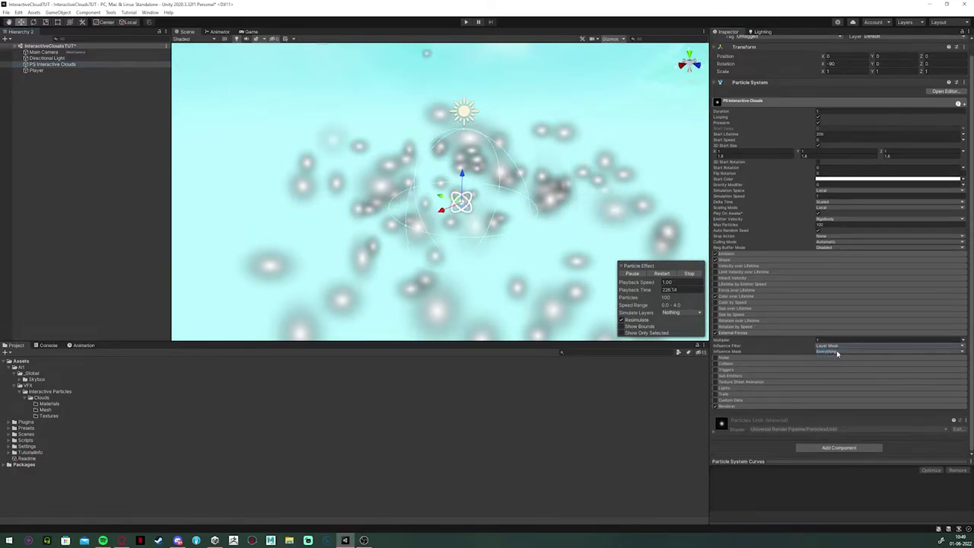
pyautogui.click(837, 351)
pyautogui.click(837, 358)
pyautogui.click(831, 352)
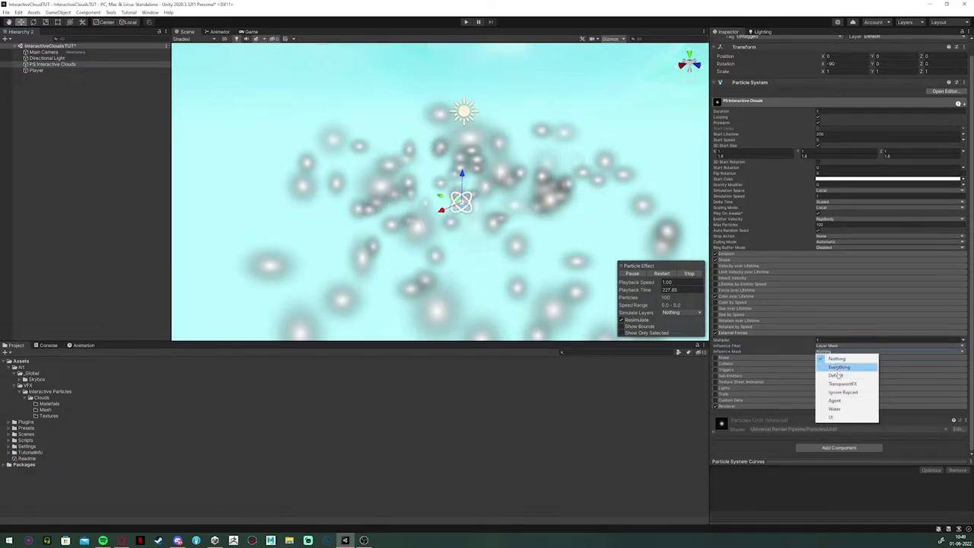
pyautogui.click(835, 401)
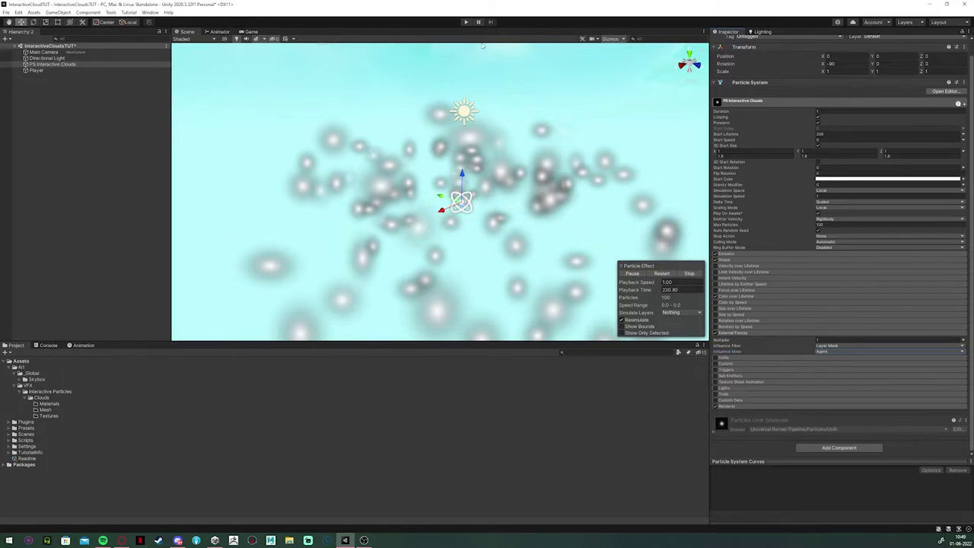
pyautogui.scroll(-2, 505, 144)
pyautogui.click(829, 346)
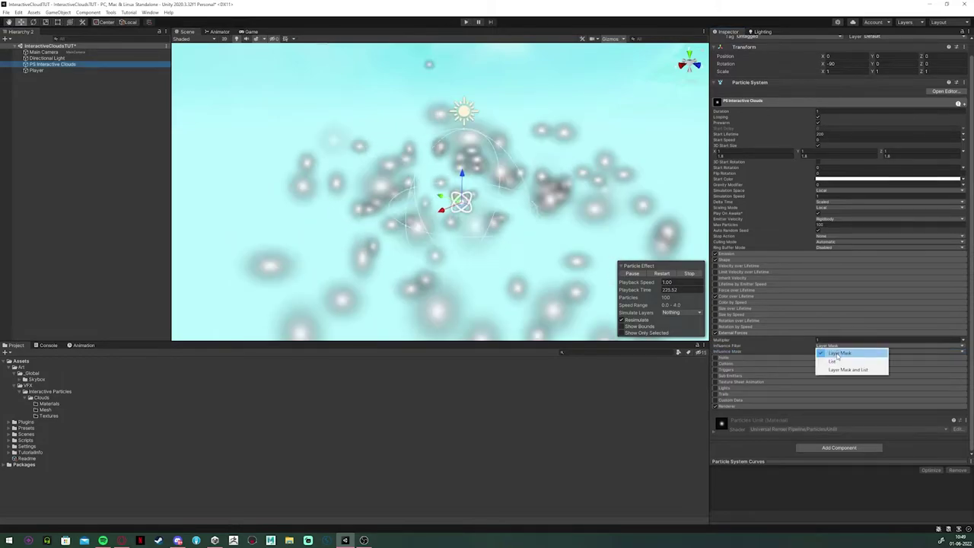
pyautogui.click(836, 354)
pyautogui.click(837, 352)
pyautogui.click(832, 356)
pyautogui.click(832, 354)
pyautogui.click(837, 401)
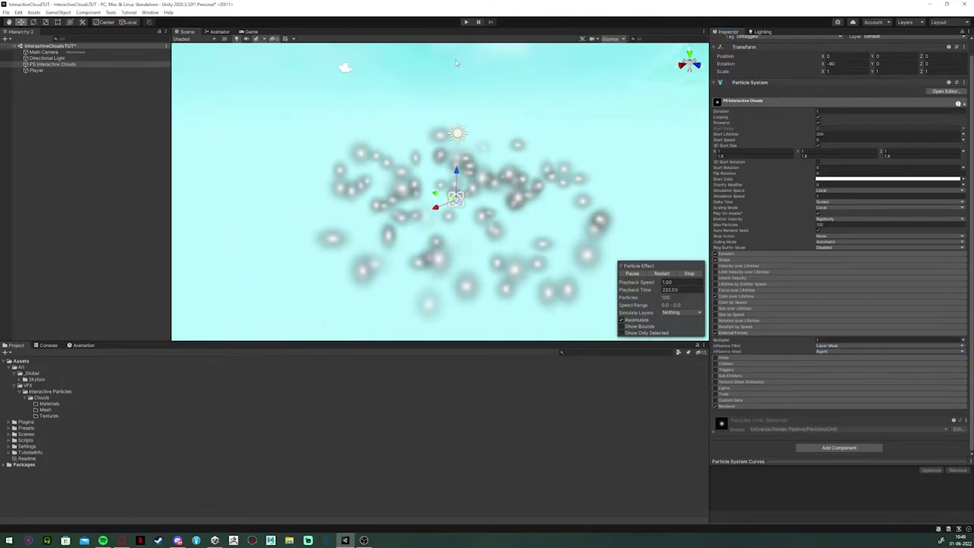
# Step: Set the External Forces multiplier of PS Interactive Clouds to 2
pyautogui.click(60, 69)
pyautogui.click(61, 64)
pyautogui.click(60, 70)
pyautogui.click(61, 64)
pyautogui.click(822, 355)
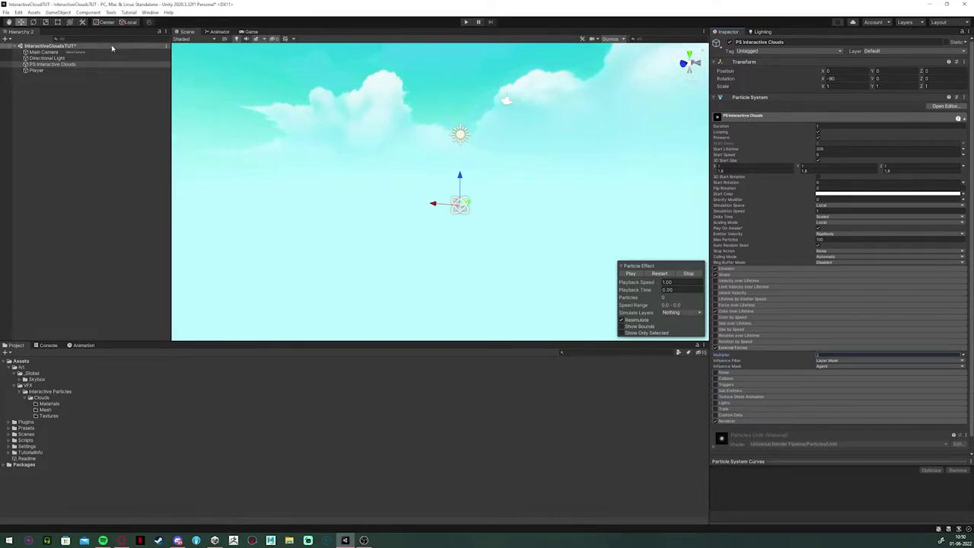
# Step: Assign the Player object to the Agent layer
pyautogui.click(61, 70)
pyautogui.click(891, 51)
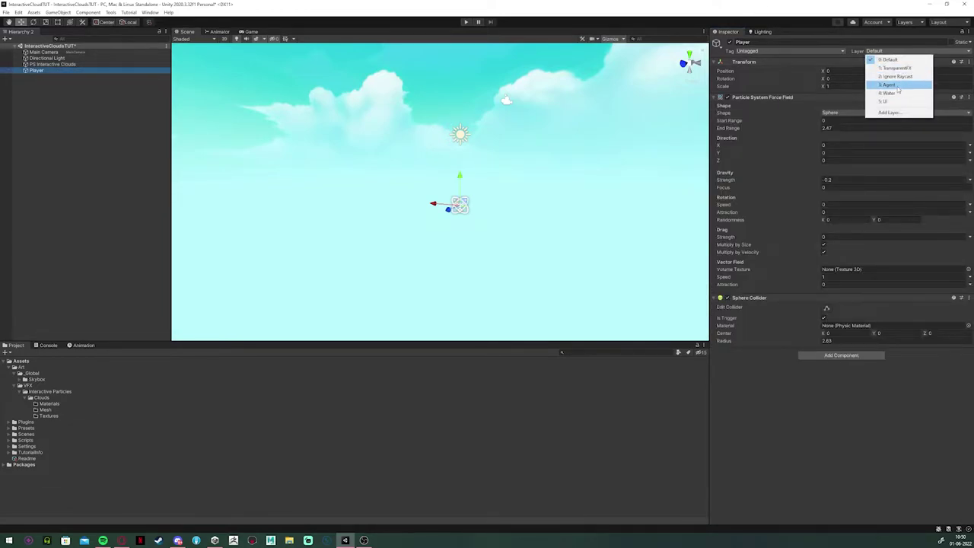
pyautogui.click(888, 84)
# Step: Run the scene in Play mode and move the Player through the clouds to test the particle repulsion, ending with playback stopped
pyautogui.click(467, 22)
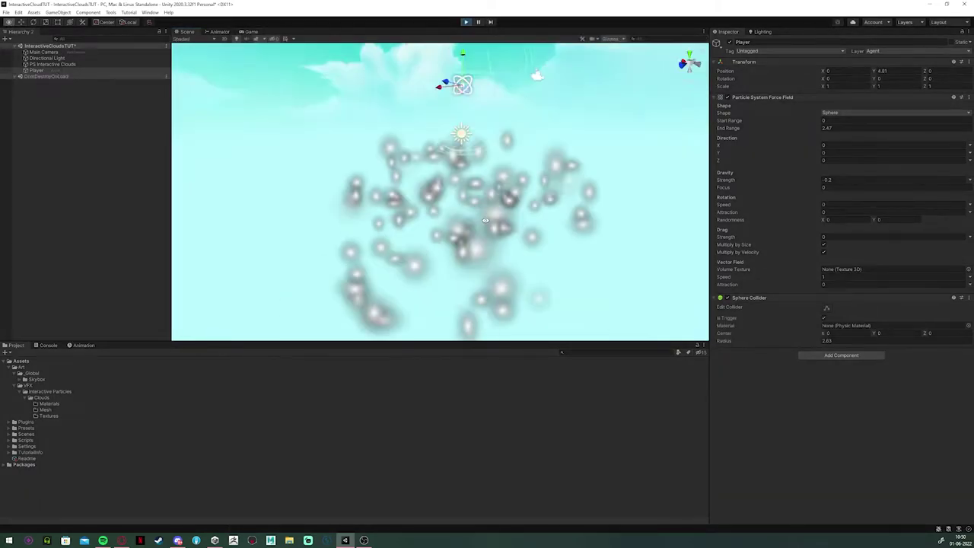
pyautogui.moveTo(453, 101); pyautogui.dragTo(453, 137)
pyautogui.moveTo(455, 149)
pyautogui.keyDown('alt'); pyautogui.mouseDown()
pyautogui.moveTo(464, 181)
pyautogui.moveTo(568, 177)
pyautogui.moveTo(566, 153)
pyautogui.moveTo(450, 163)
pyautogui.mouseUp(); pyautogui.keyUp('alt')
pyautogui.keyDown('alt'); pyautogui.moveTo(451, 163); pyautogui.dragTo(463, 187); pyautogui.keyUp('alt')
pyautogui.keyDown('alt'); pyautogui.moveTo(439, 223); pyautogui.dragTo(505, 277); pyautogui.keyUp('alt')
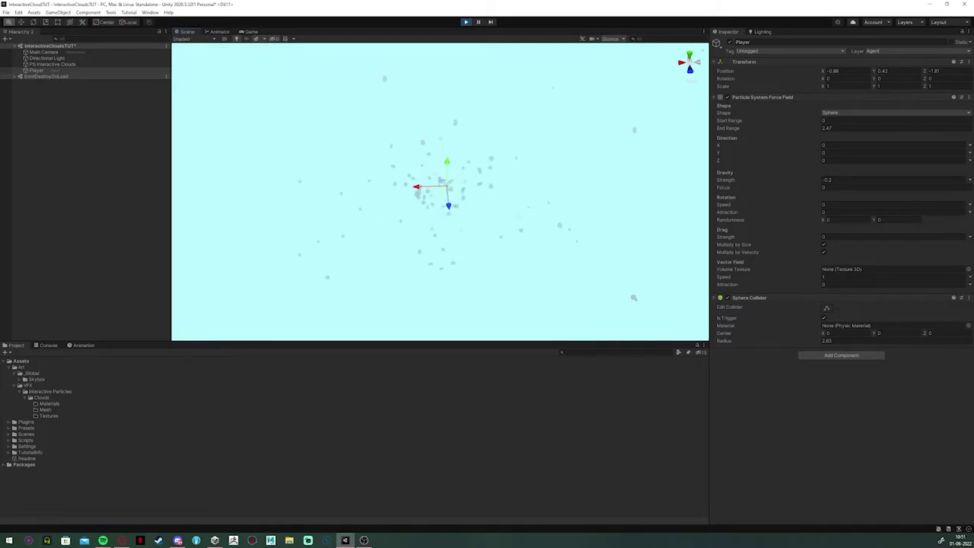
pyautogui.keyDown('alt'); pyautogui.moveTo(503, 240); pyautogui.dragTo(399, 209); pyautogui.keyUp('alt')
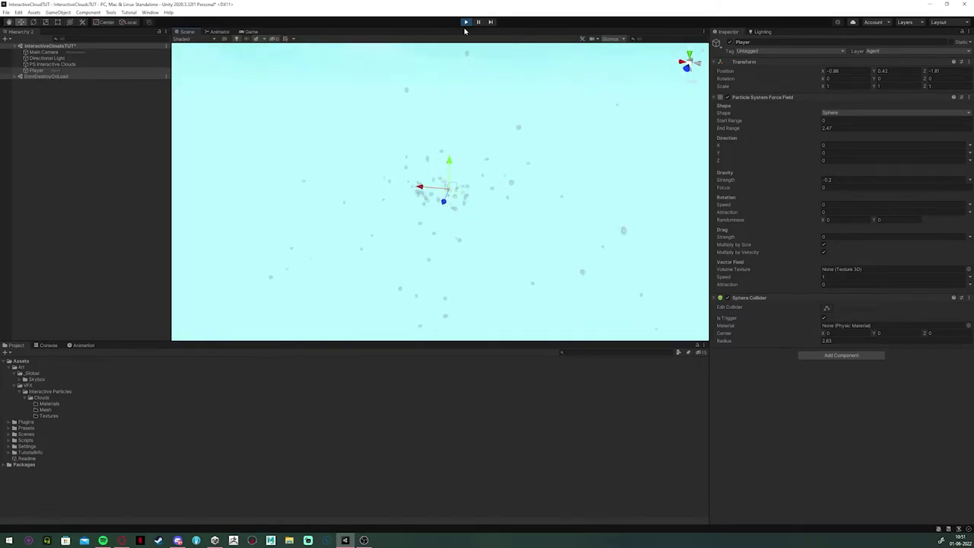
pyautogui.click(465, 21)
# Step: Enable Noise on PS Interactive Clouds with a frequency of 1, strength of 0.5 and scroll speed of 0.2
pyautogui.click(48, 64)
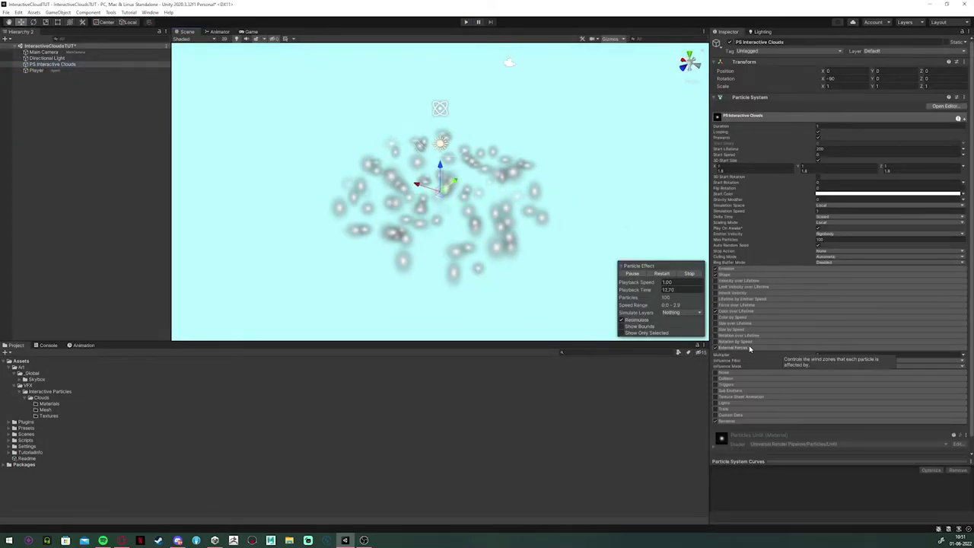
pyautogui.click(716, 372)
pyautogui.click(727, 373)
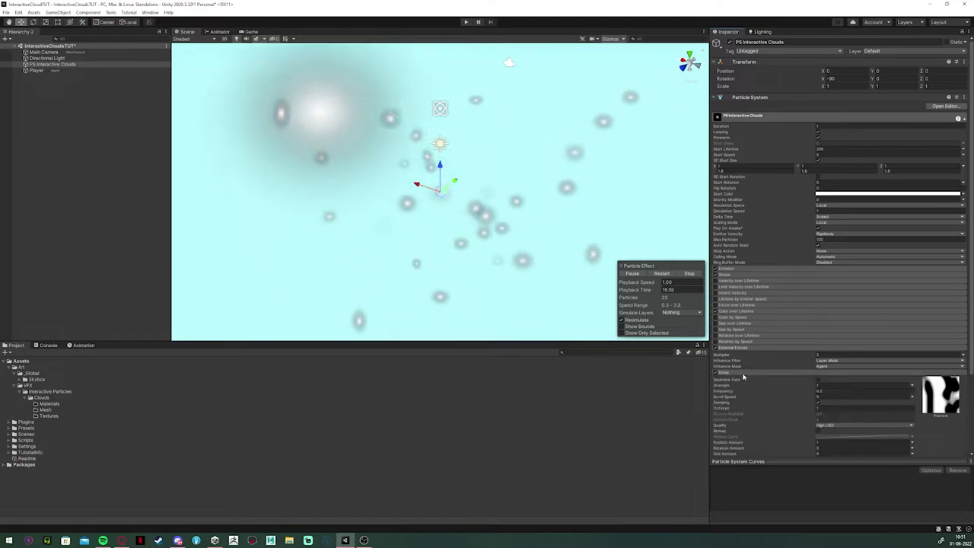
pyautogui.scroll(-2, 806, 358)
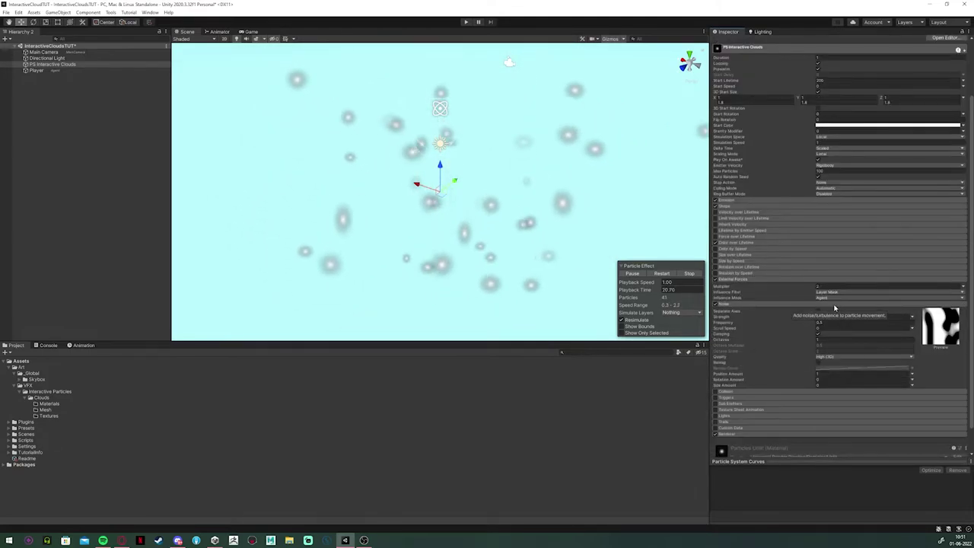
pyautogui.click(826, 323)
pyautogui.write('1')
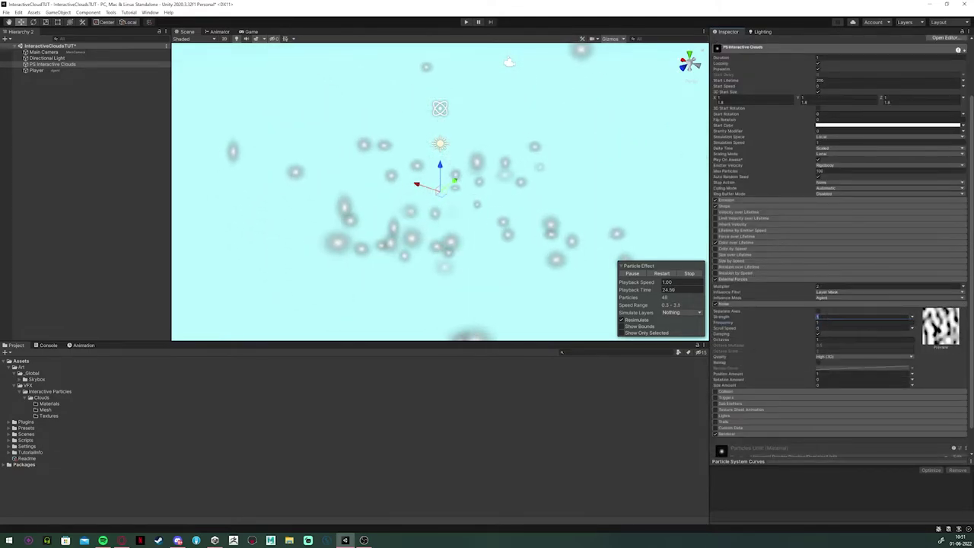
pyautogui.click(826, 317)
pyautogui.write('0.5')
pyautogui.click(826, 328)
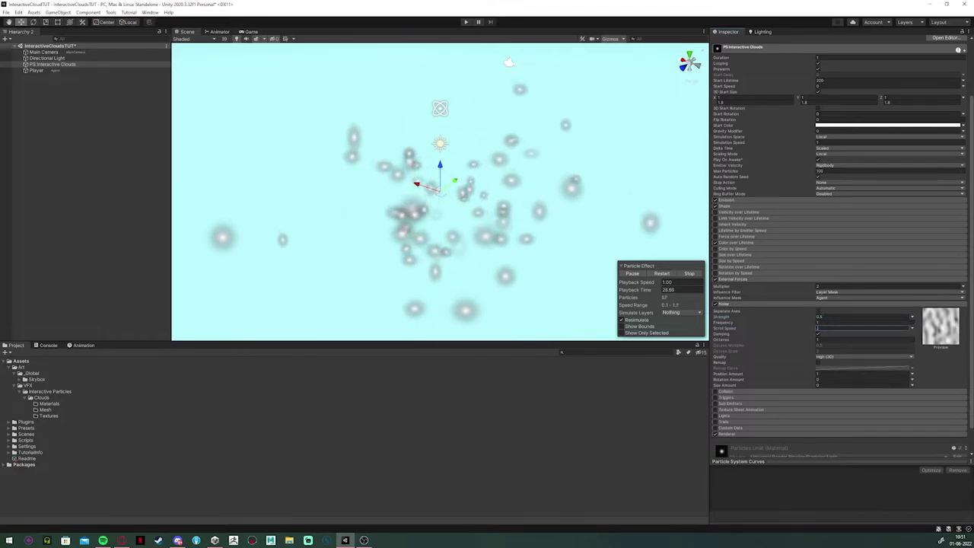
pyautogui.write('0.2')
# Step: Set the noise position amount to 0 and its size amount to 0.5
pyautogui.click(826, 374)
pyautogui.write('0')
pyautogui.click(826, 386)
pyautogui.write('0.48')
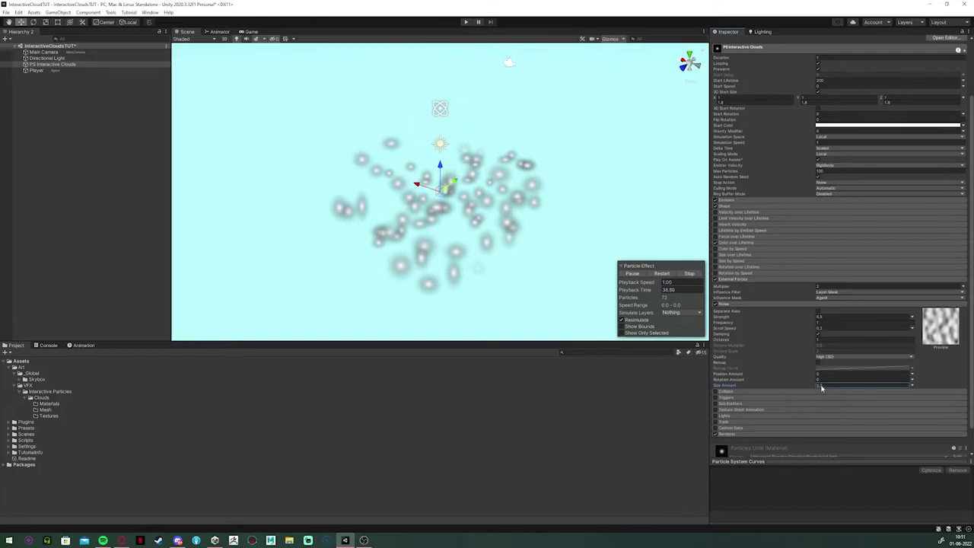
pyautogui.moveTo(825, 387); pyautogui.dragTo(834, 390)
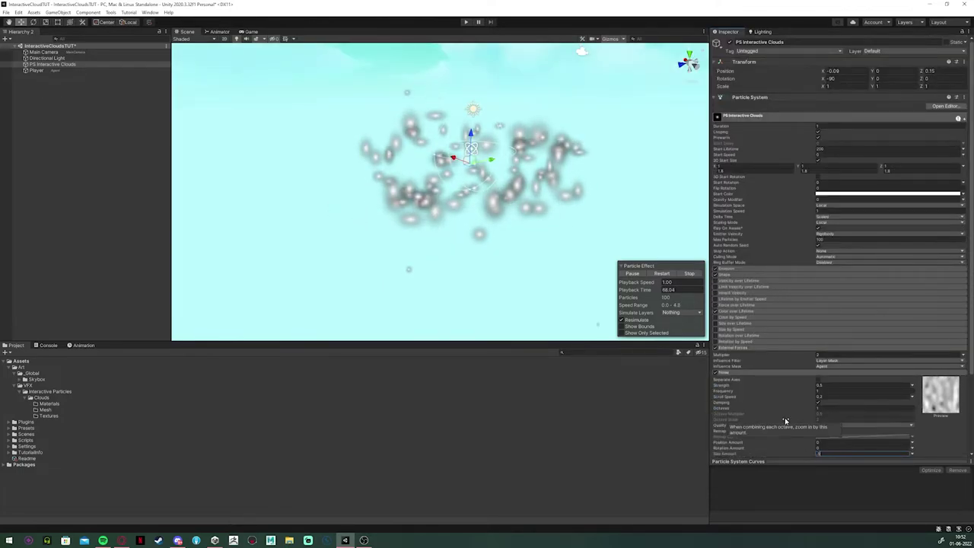
pyautogui.press('Return')
# Step: Restart the particle preview and move the cloud system around the Player's force field to check how the particles react
pyautogui.click(661, 274)
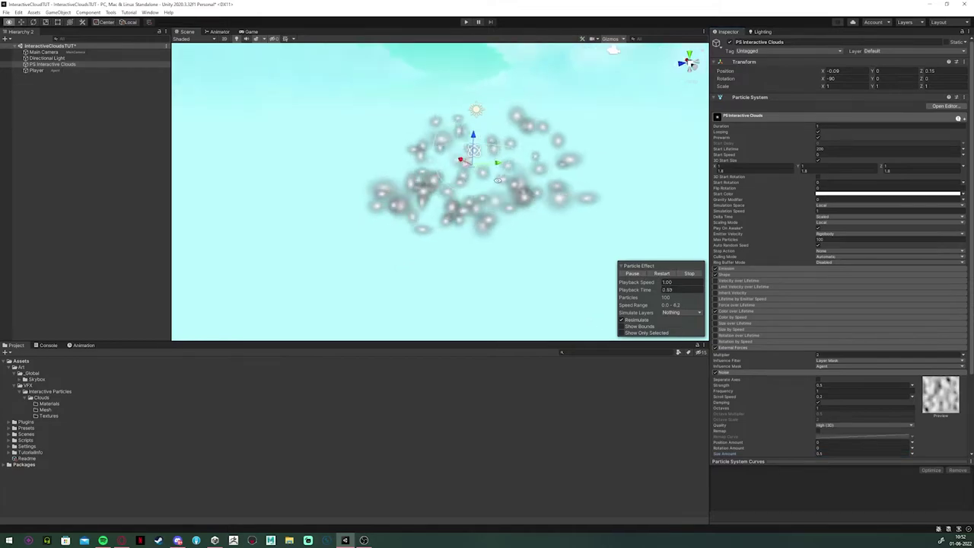
pyautogui.click(44, 70)
pyautogui.click(44, 64)
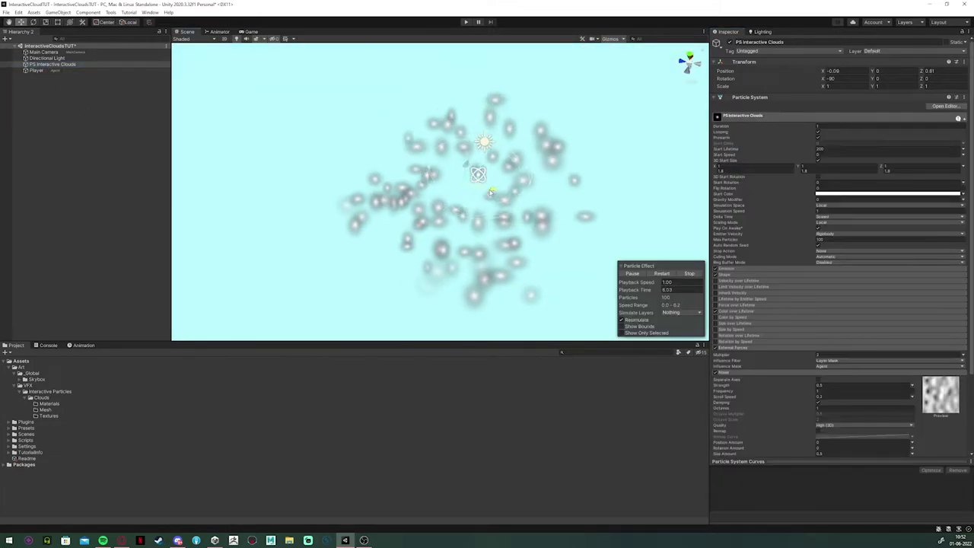
pyautogui.keyDown('alt'); pyautogui.moveTo(487, 228); pyautogui.dragTo(754, 277); pyautogui.keyUp('alt')
pyautogui.moveTo(754, 277); pyautogui.dragTo(773, 308, button='right')
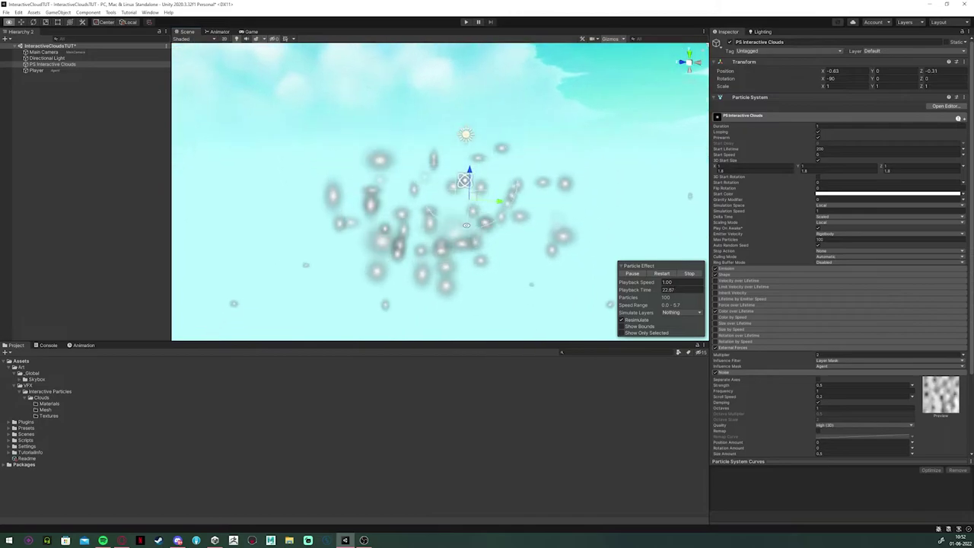
# Step: Enable Limit Velocity over Lifetime on the clouds and drive its speed with a curve falling to 0 over the lifetime
pyautogui.click(791, 348)
pyautogui.click(744, 354)
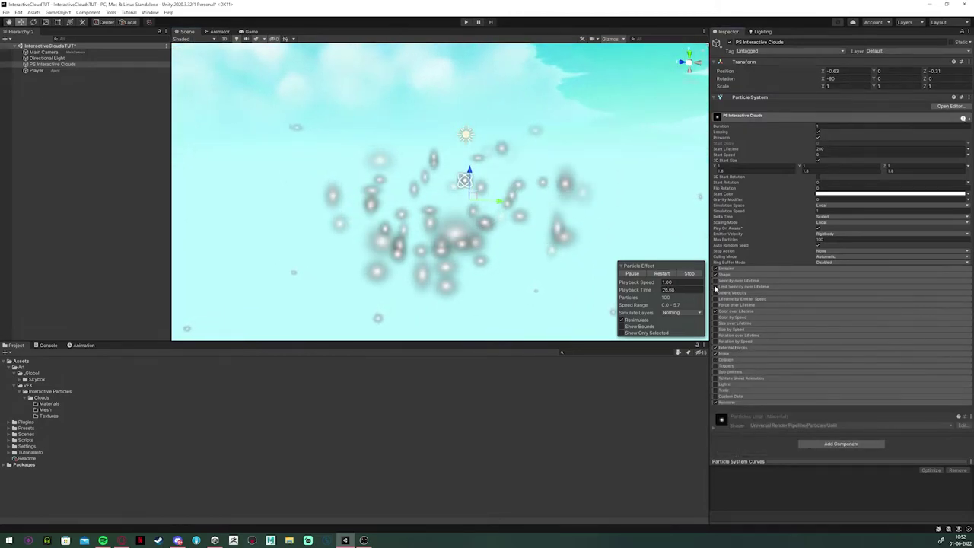
pyautogui.click(733, 287)
pyautogui.click(822, 299)
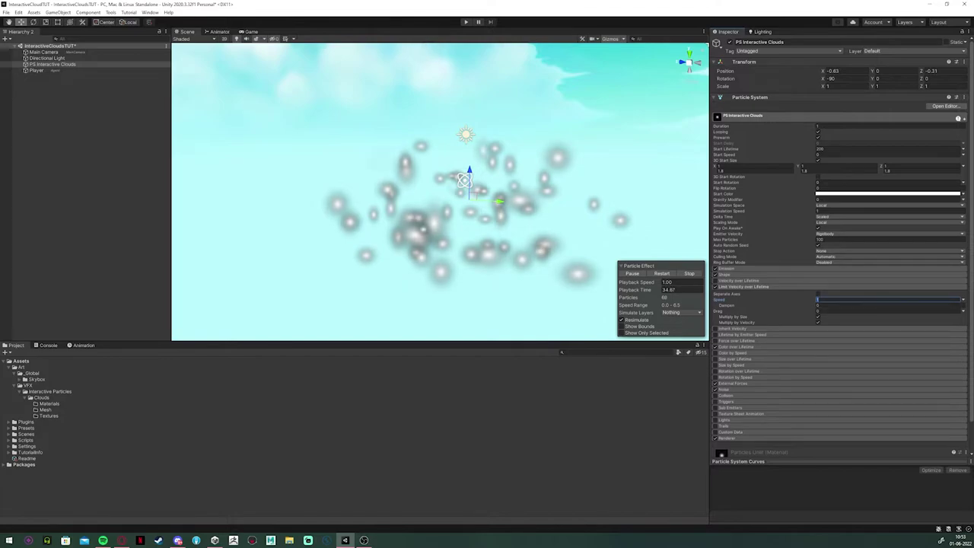
pyautogui.click(963, 299)
pyautogui.click(957, 317)
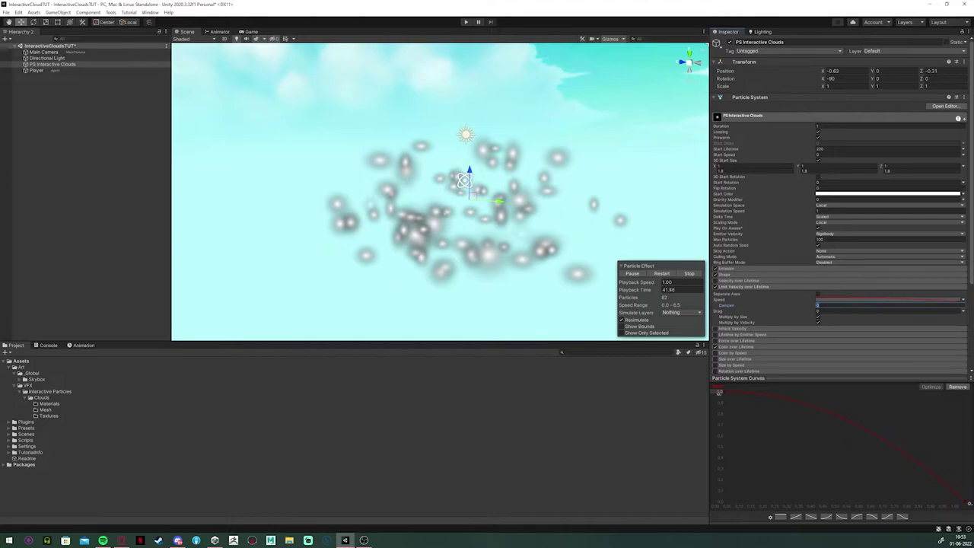
# Step: Keep the velocity limit's dampen at 0, set its drag to 0.85, and turn off Multiply by Size
pyautogui.write('.05')
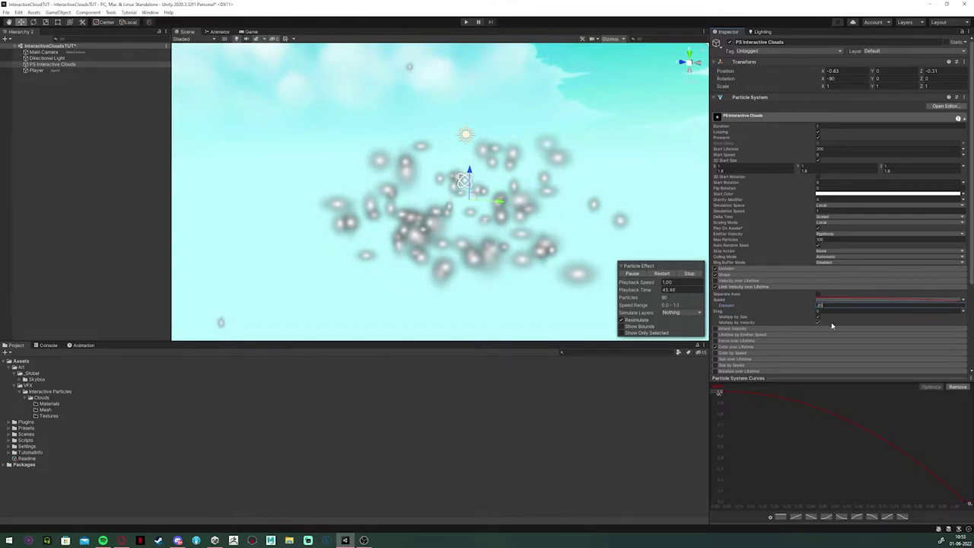
pyautogui.click(824, 313)
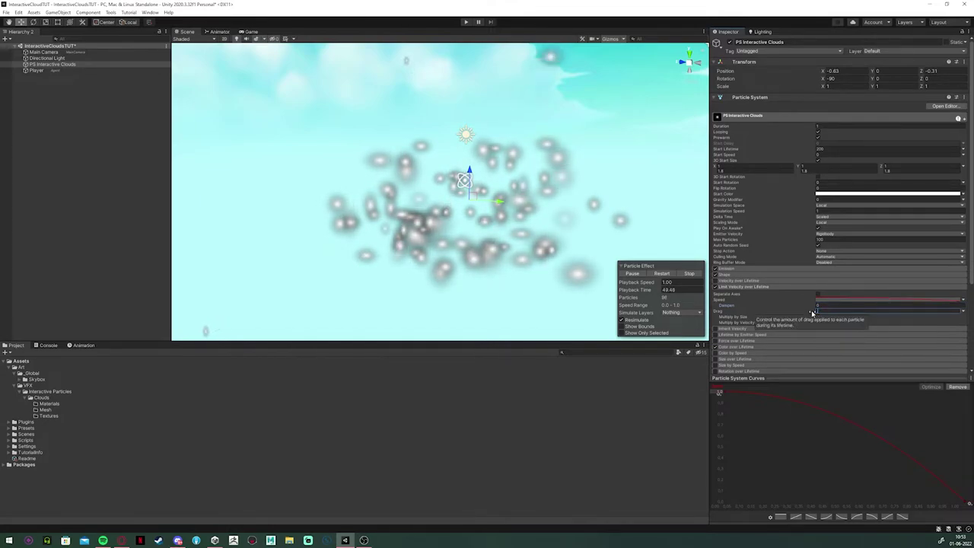
pyautogui.write('.05')
pyautogui.keyDown('alt'); pyautogui.moveTo(502, 221); pyautogui.dragTo(445, 225); pyautogui.keyUp('alt')
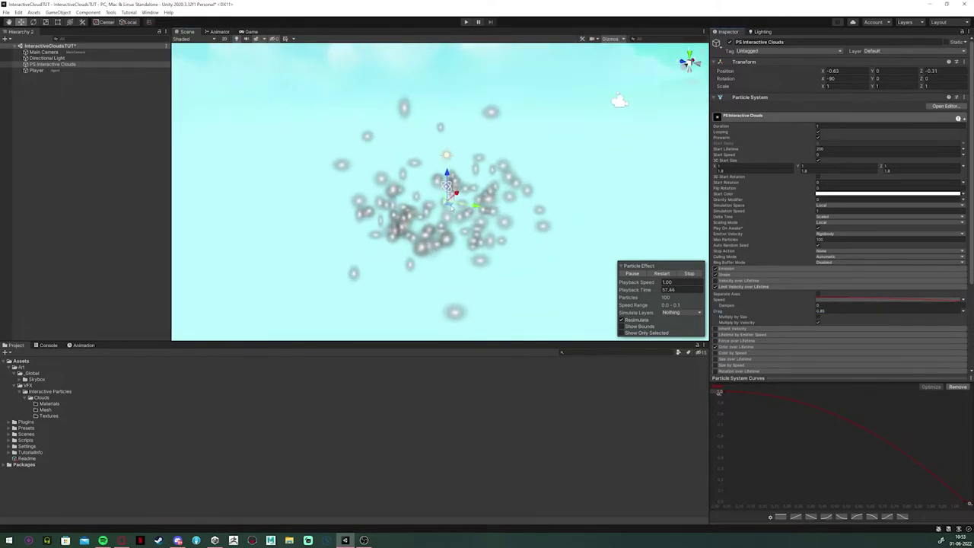
# Step: Play the scene and move the Player through the clouds in the Scene view to test the velocity-limited repulsion
pyautogui.click(465, 22)
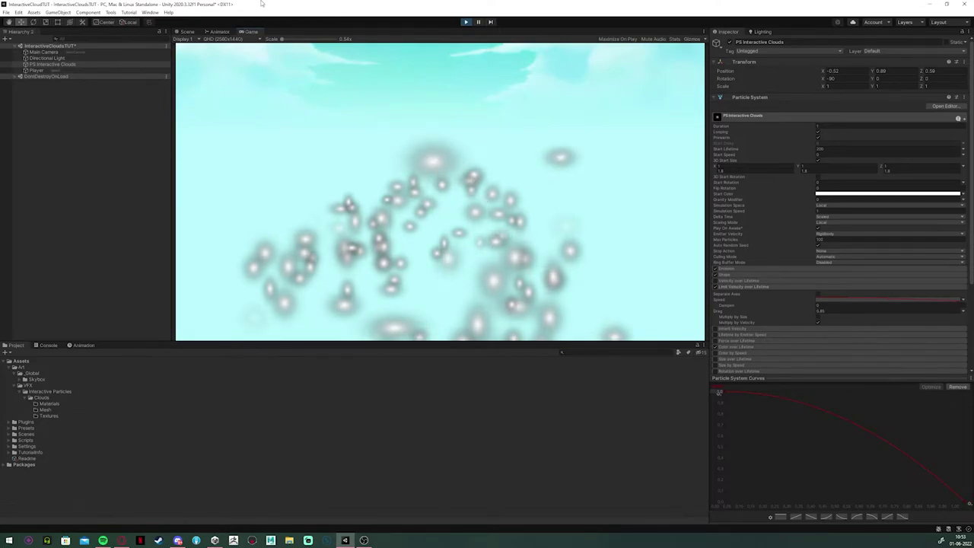
pyautogui.click(190, 32)
pyautogui.keyDown('alt'); pyautogui.moveTo(374, 175); pyautogui.dragTo(323, 194); pyautogui.keyUp('alt')
pyautogui.scroll(5, 403, 206)
pyautogui.click(46, 70)
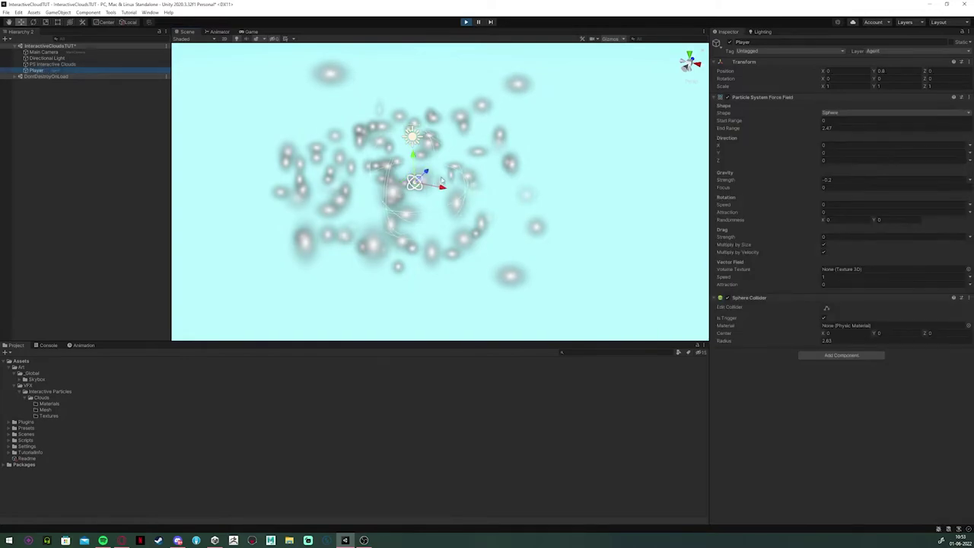
pyautogui.moveTo(468, 147); pyautogui.dragTo(378, 200)
pyautogui.scroll(-5, 477, 177)
pyautogui.keyDown('alt'); pyautogui.moveTo(476, 178); pyautogui.dragTo(312, 178); pyautogui.keyUp('alt')
pyautogui.moveTo(431, 178); pyautogui.dragTo(470, 158)
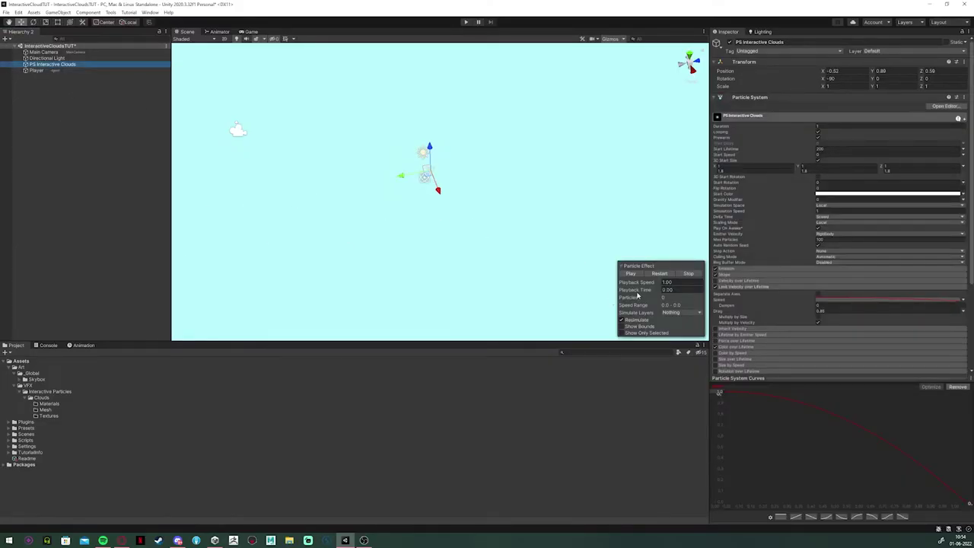
pyautogui.scroll(-3, 761, 220)
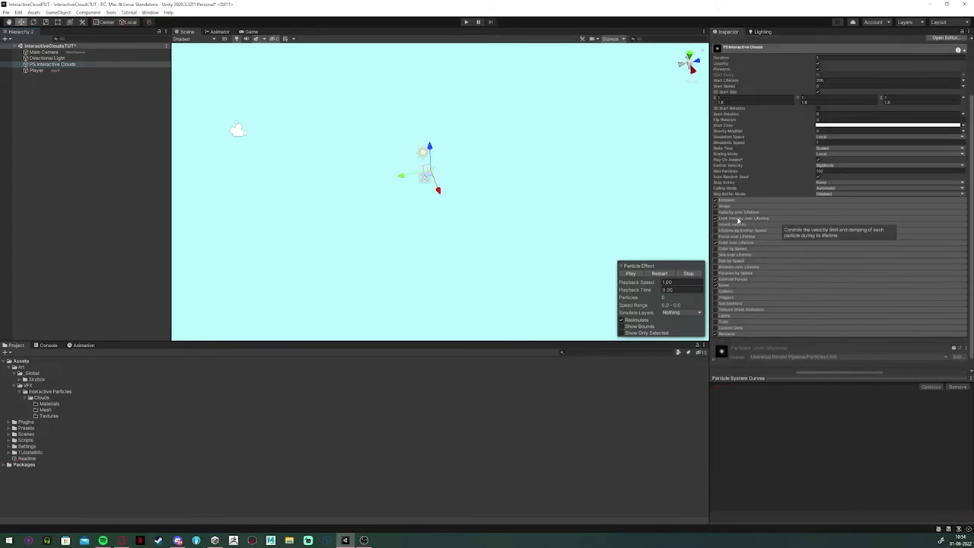
# Step: Enable the Triggers module on the clouds with Exit set to Callback, and add the Player as its trigger collider
pyautogui.click(734, 297)
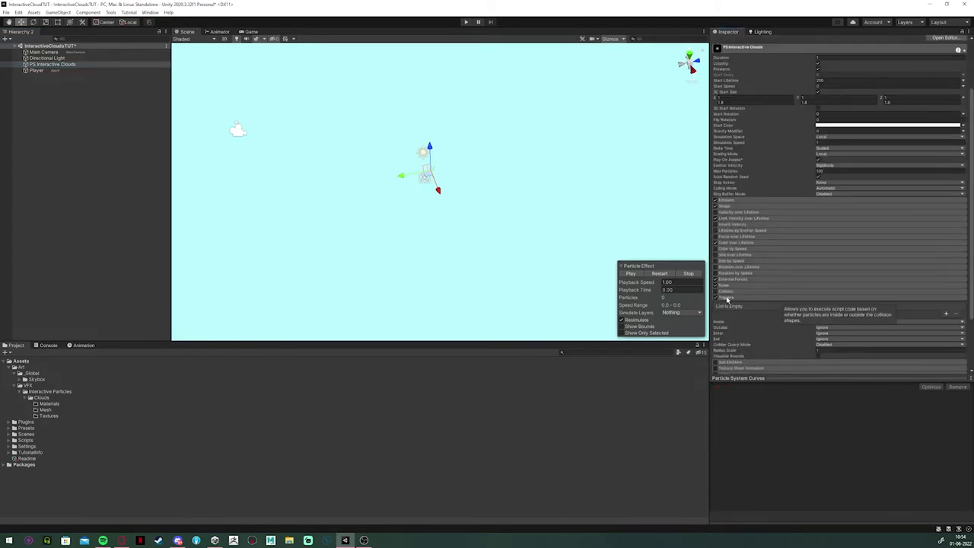
pyautogui.scroll(-3, 769, 274)
pyautogui.click(830, 253)
pyautogui.click(828, 258)
pyautogui.click(829, 270)
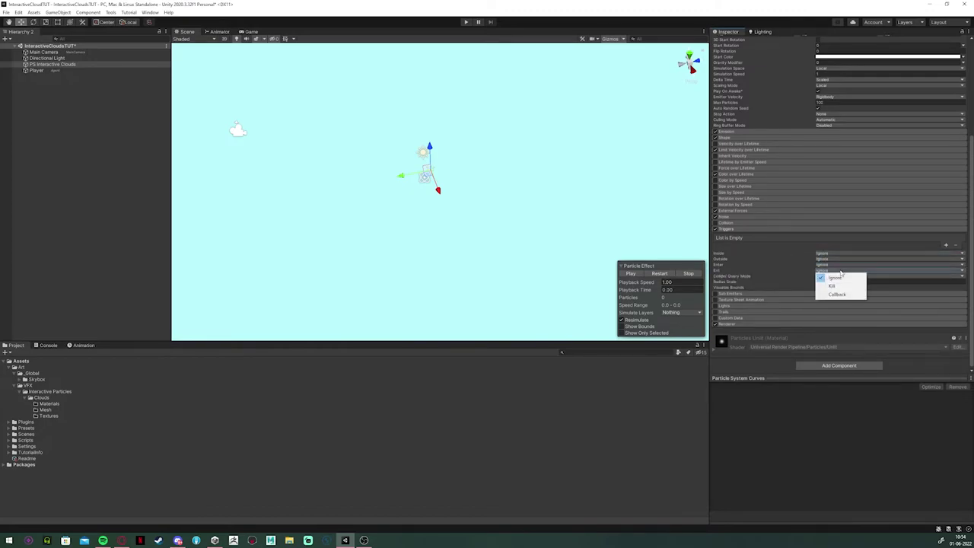
pyautogui.click(840, 294)
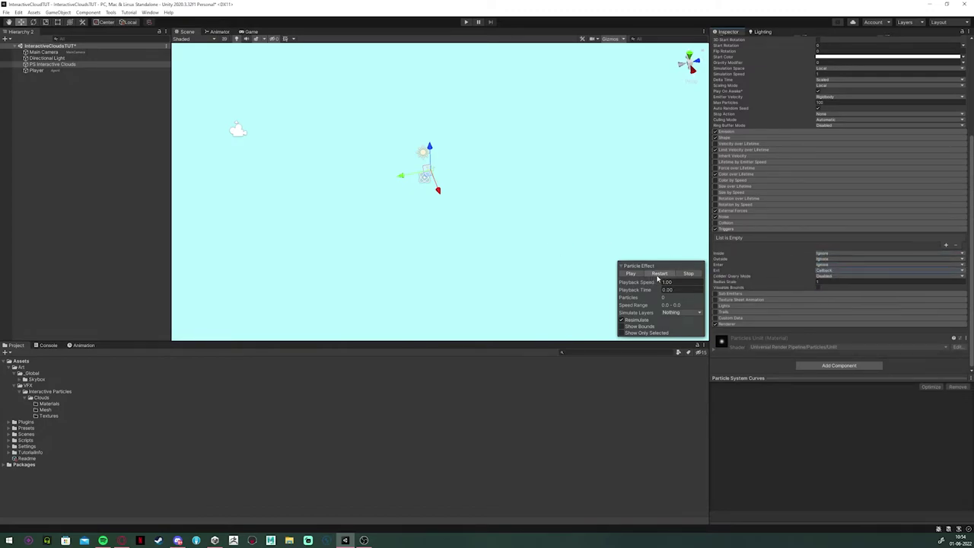
pyautogui.click(948, 246)
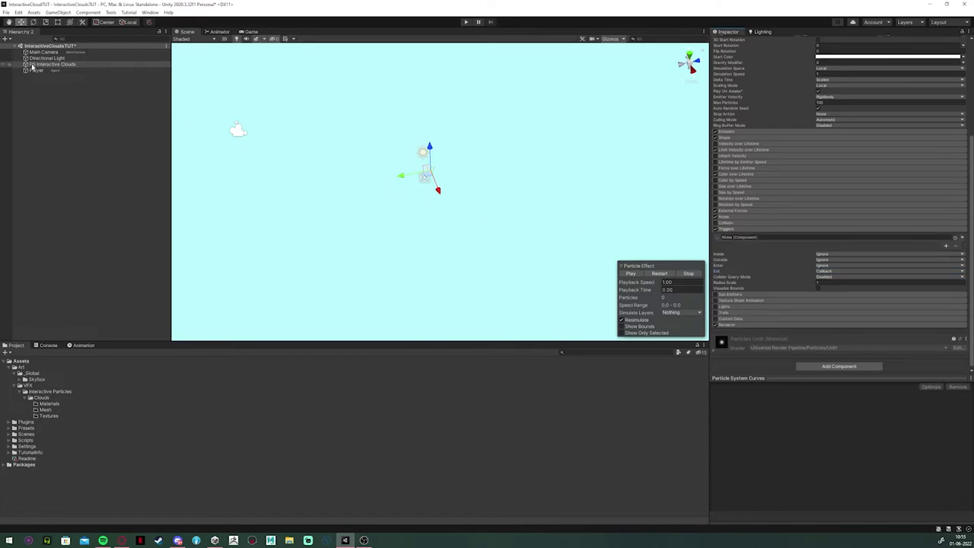
pyautogui.moveTo(36, 70); pyautogui.dragTo(757, 240)
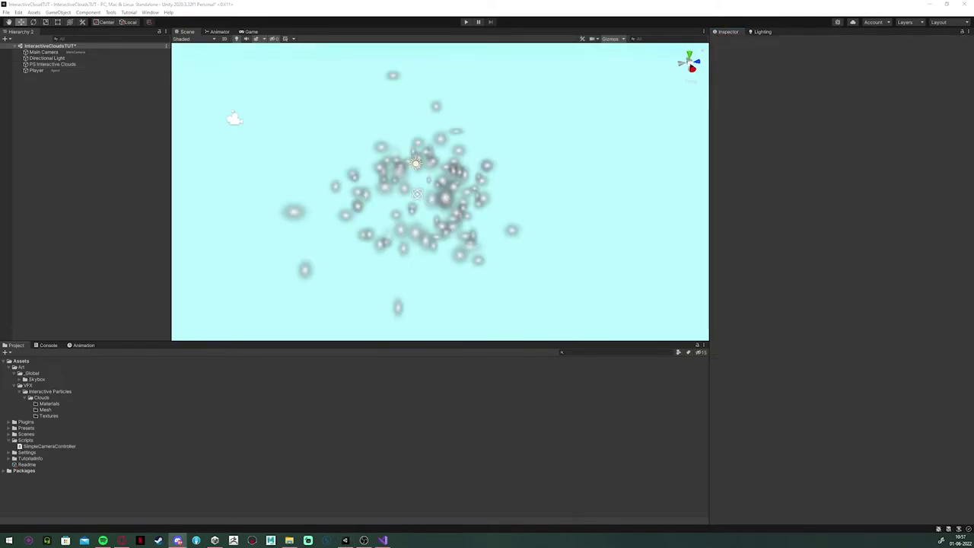
# Step: Create a C# script named KillParticlesOnTrigger in the Scripts folder
pyautogui.click(26, 440)
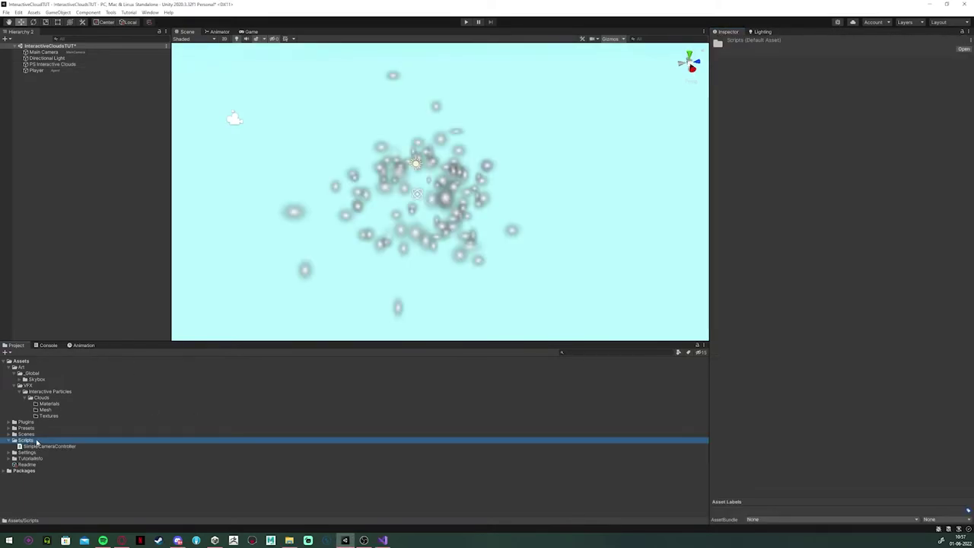
pyautogui.rightClick(33, 442)
pyautogui.moveTo(80, 242)
pyautogui.click(176, 222)
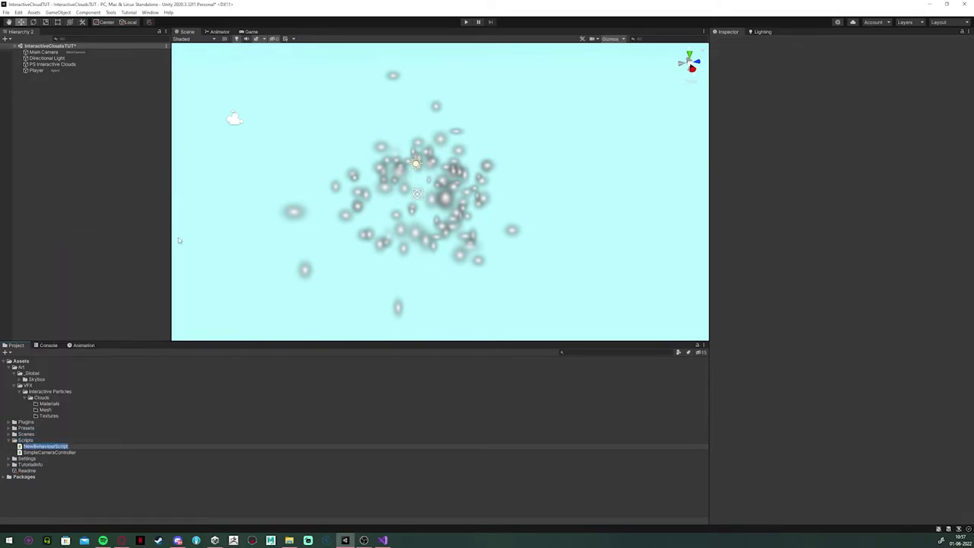
pyautogui.write('KillParticlesOnTrigger')
pyautogui.press('Return')
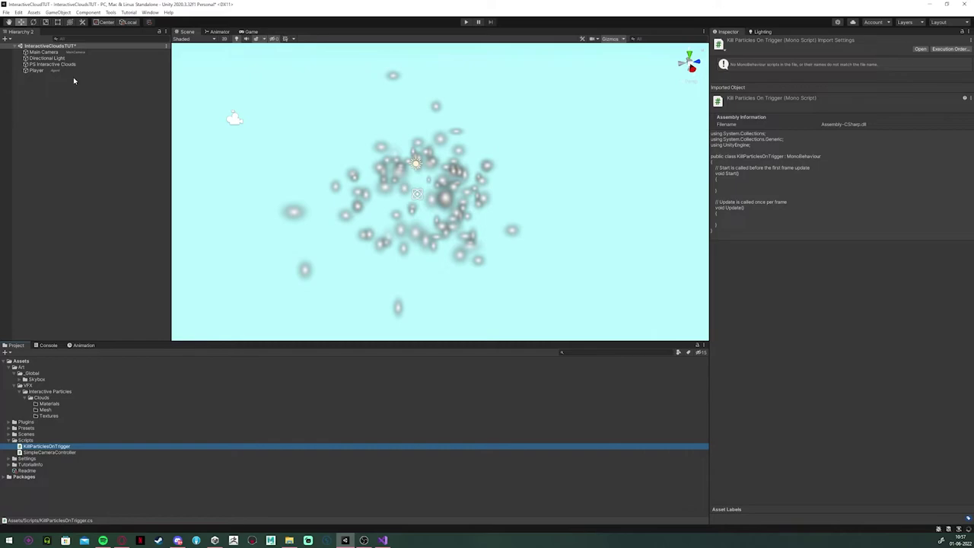
# Step: Attach the KillParticlesOnTrigger script to the PS Interactive Clouds object
pyautogui.click(70, 65)
pyautogui.moveTo(49, 447); pyautogui.dragTo(76, 66)
pyautogui.scroll(-3, 794, 239)
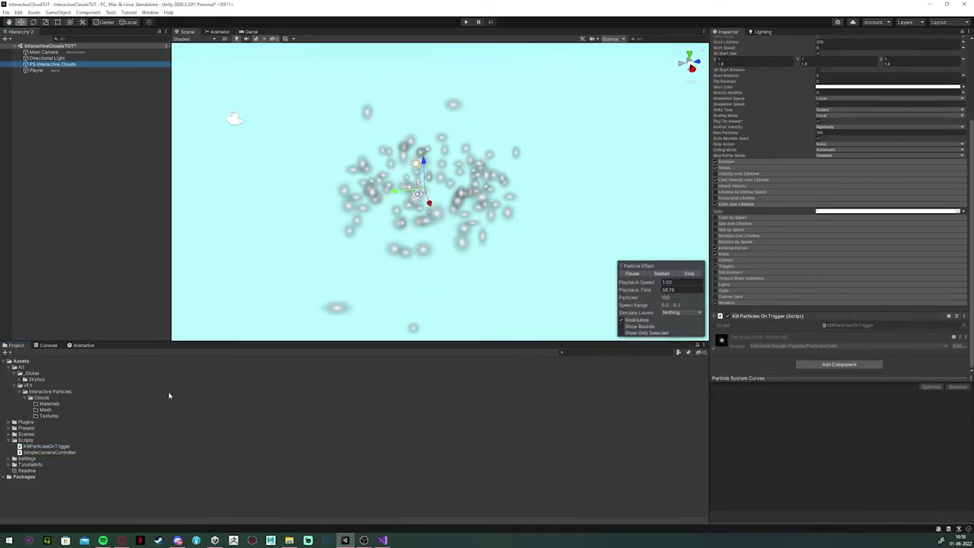
# Step: Open the KillParticlesOnTrigger script in Visual Studio and delete its default Start and Update methods with their comments
pyautogui.click(48, 447)
pyautogui.moveTo(414, 101); pyautogui.dragTo(445, 3)
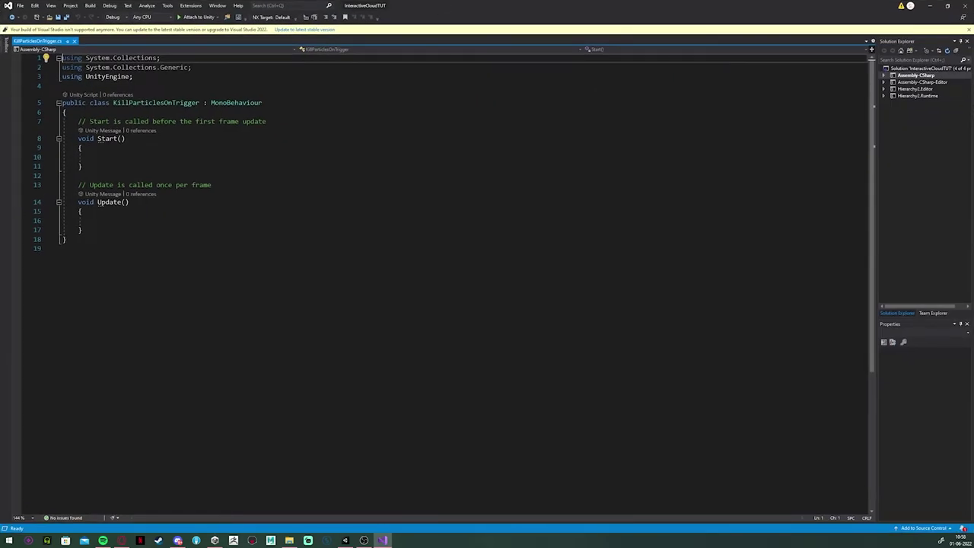
pyautogui.moveTo(82, 230); pyautogui.dragTo(78, 122)
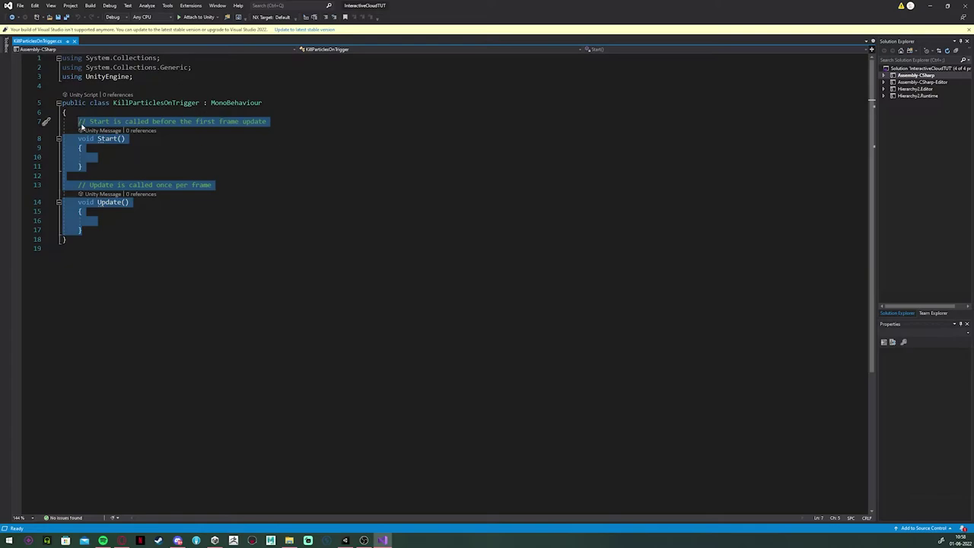
pyautogui.press('Delete')
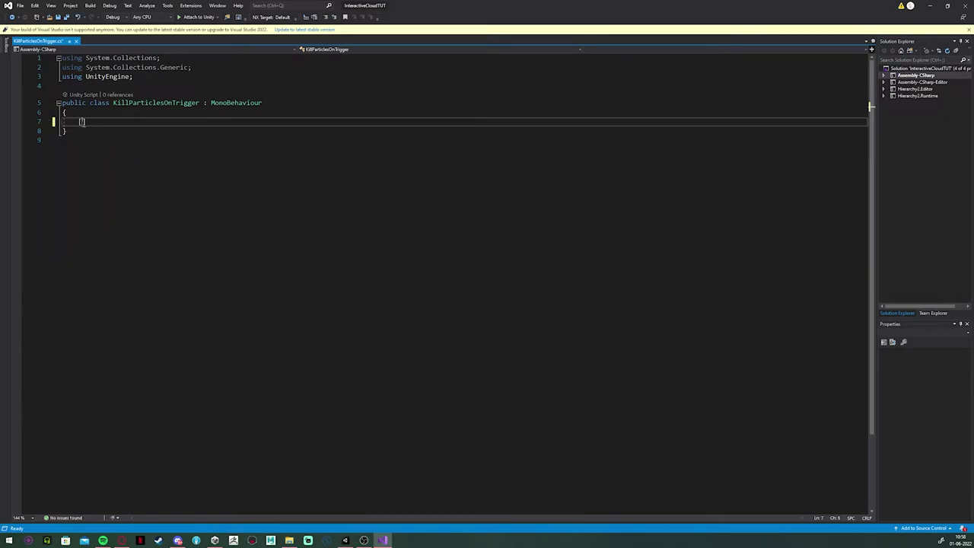
# Step: Add a "Settings" header to the class with a serialized private float onExitRemainingLifeTime = 0
pyautogui.write('[Header(')
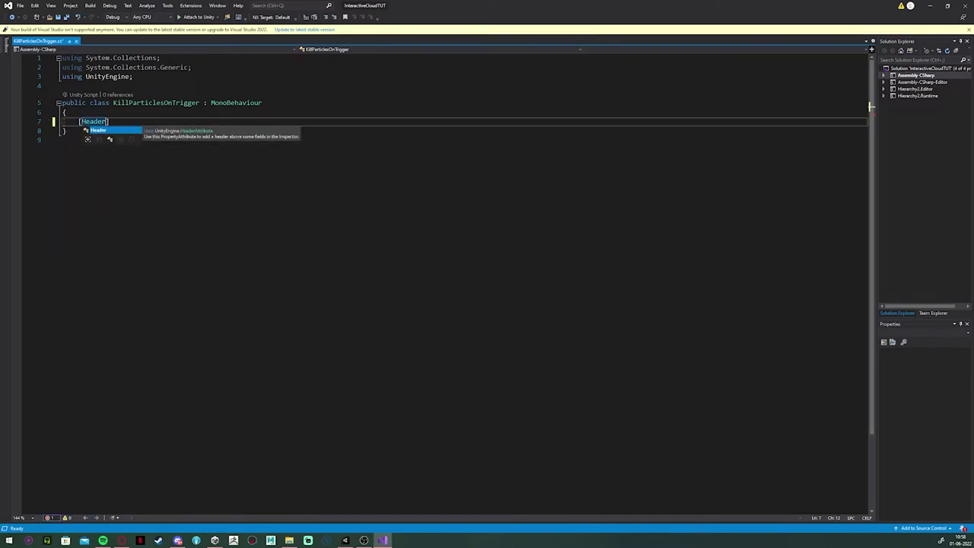
pyautogui.write('"Settings')
pyautogui.press('End')
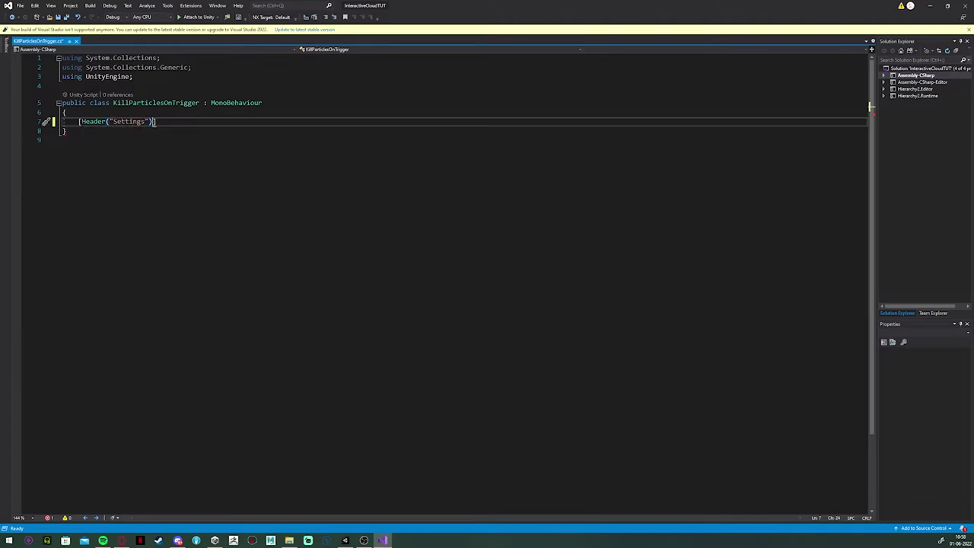
pyautogui.press('Return')
pyautogui.write('[SerializeField] ')
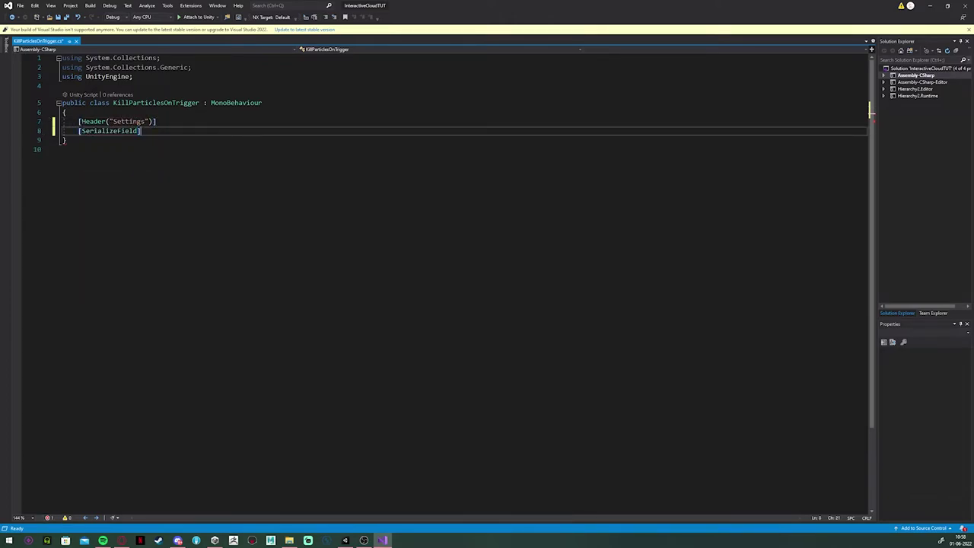
pyautogui.write('private float ')
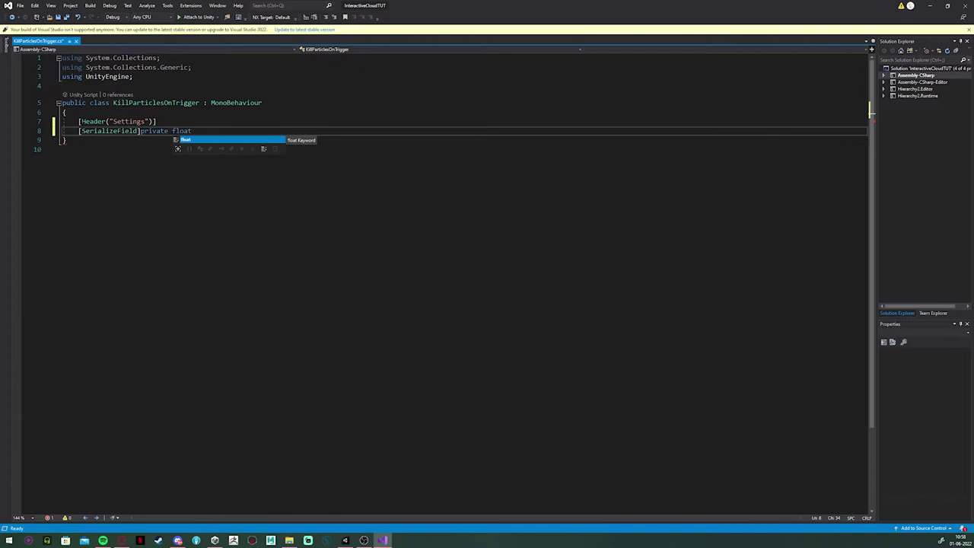
pyautogui.write('onExitRemainingLifeTime = 0')
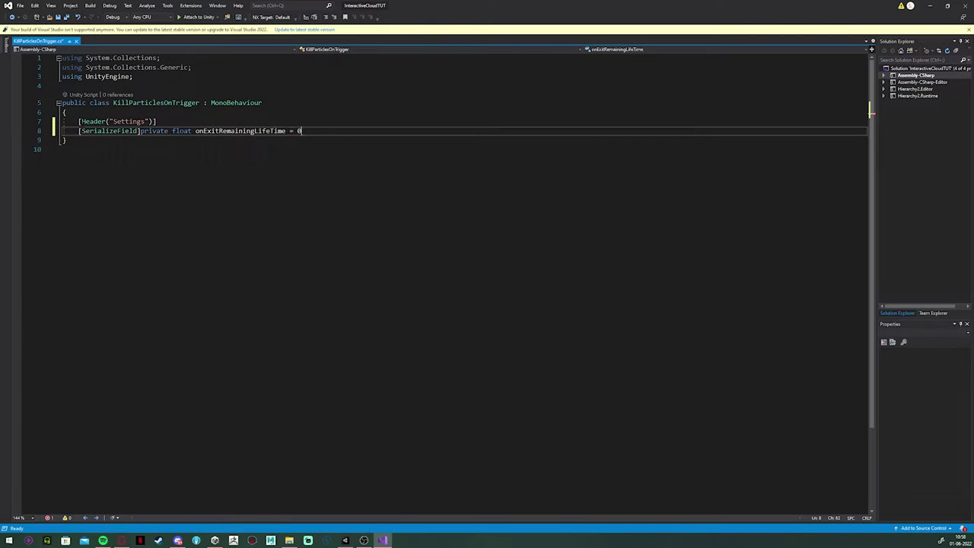
pyautogui.write(';')
# Step: Add a "References" header below the settings with the field [SerializeField] private new ParticleSystem particleSystem;
pyautogui.press('Return')
pyautogui.press('Return')
pyautogui.write('[Header]')
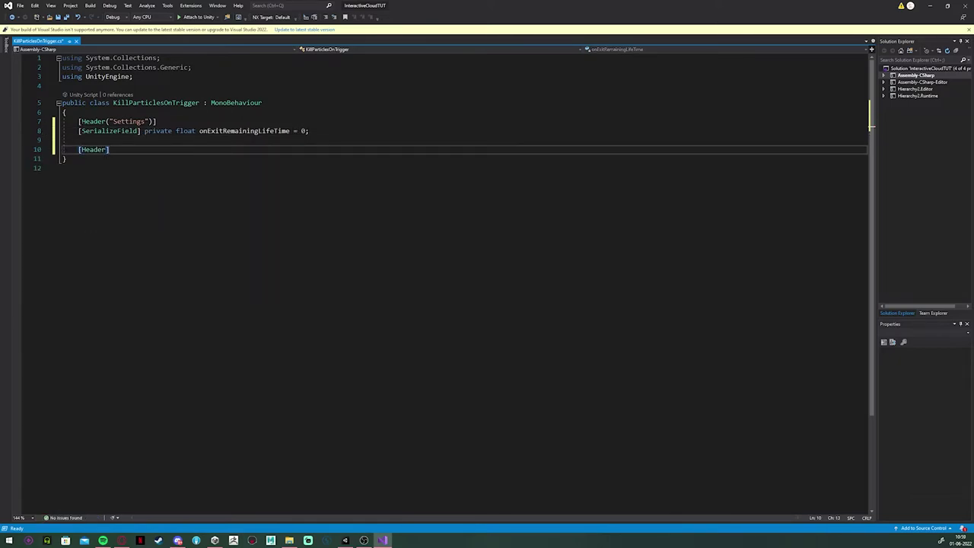
pyautogui.write('("References')
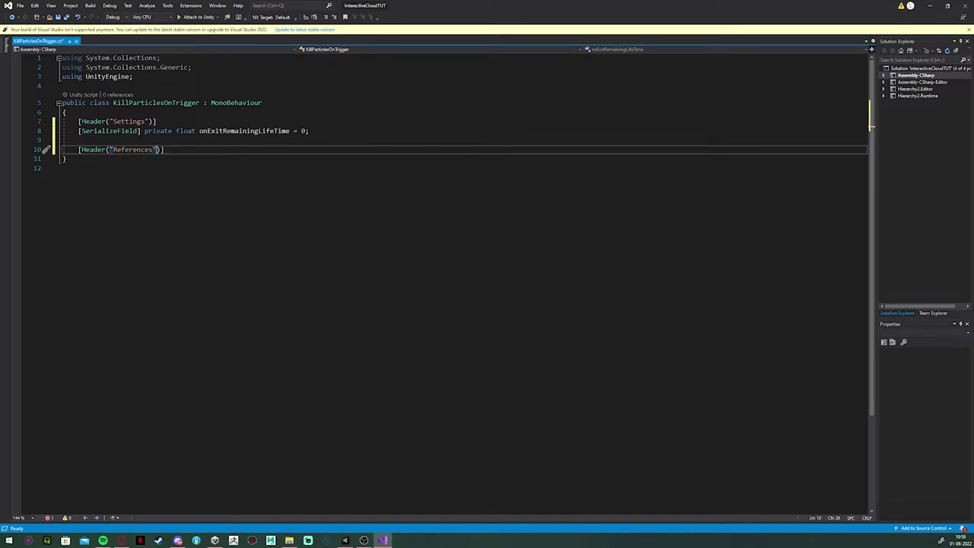
pyautogui.press('End')
pyautogui.press('Return')
pyautogui.write('[SerializeField] private new ParticleSystem')
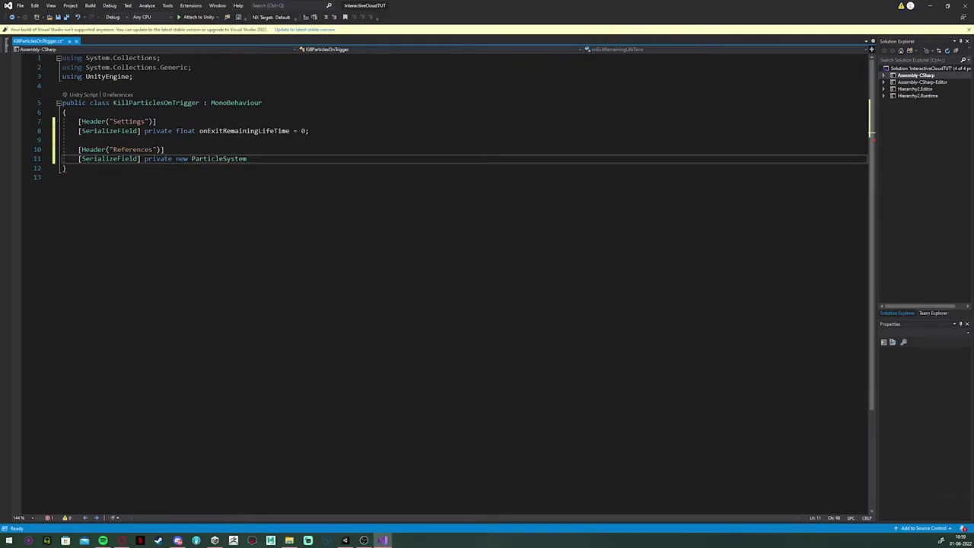
pyautogui.write(' particleSystem;')
# Step: Add an empty private void OnParticleTrigger() method below the fields
pyautogui.press('Return')
pyautogui.press('Return')
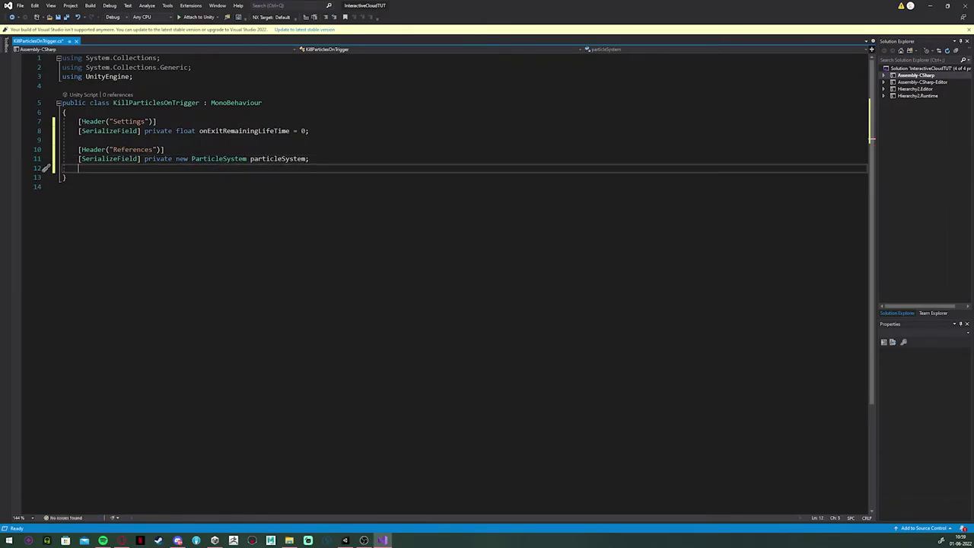
pyautogui.write('private void')
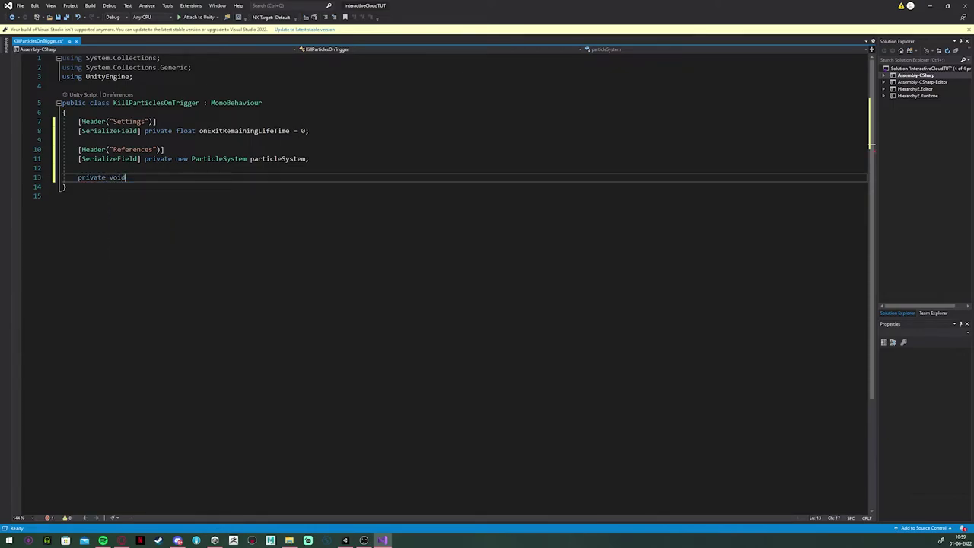
pyautogui.write(' OnParticleTrigger')
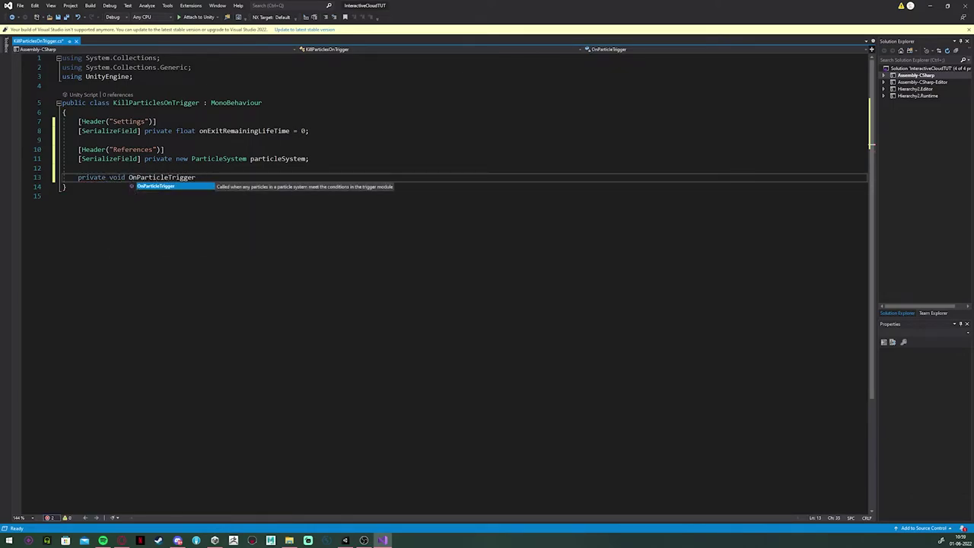
pyautogui.press('Tab')
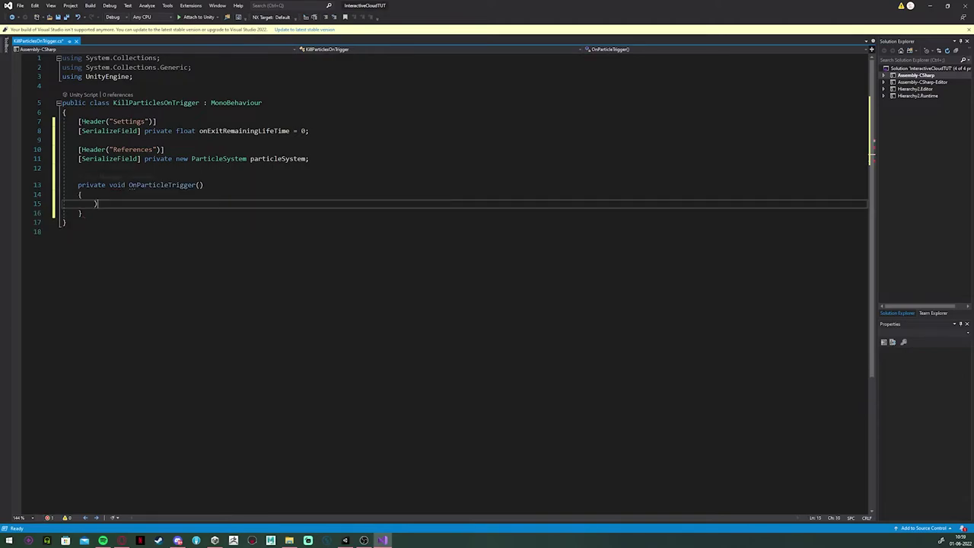
pyautogui.press('BackSpace')
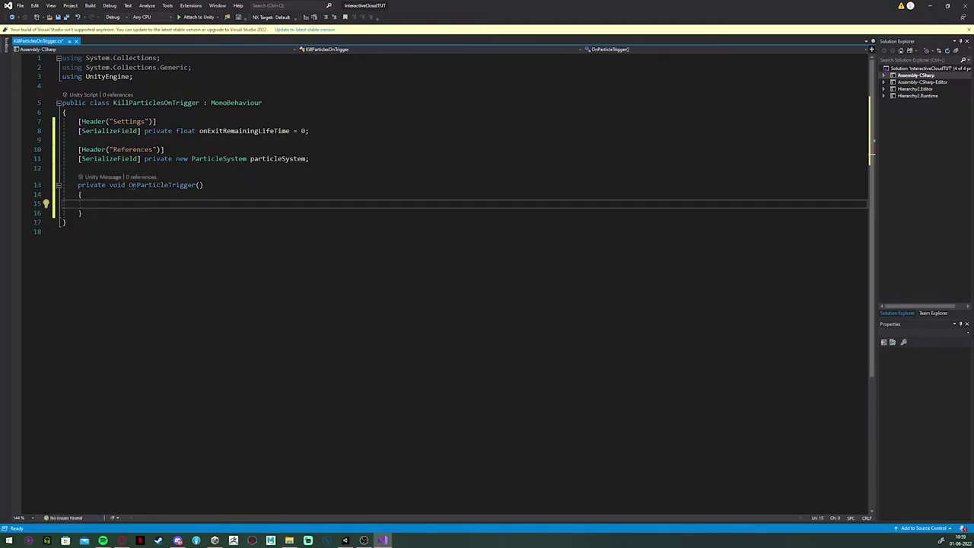
# Step: In OnParticleTrigger, declare List<ParticleSystem.Particle> particles = new List<ParticleSystem.Particle>();
pyautogui.write('List')
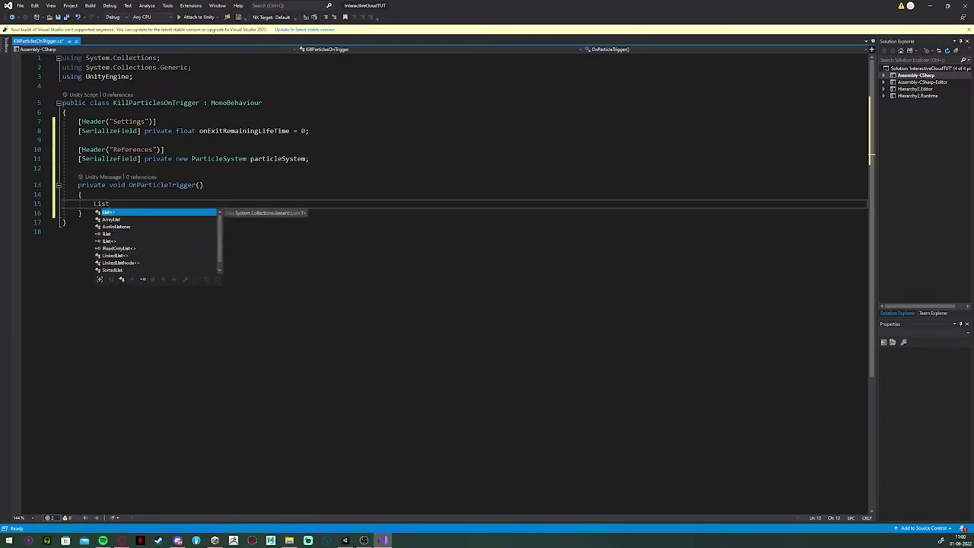
pyautogui.write('<ParticleSystem')
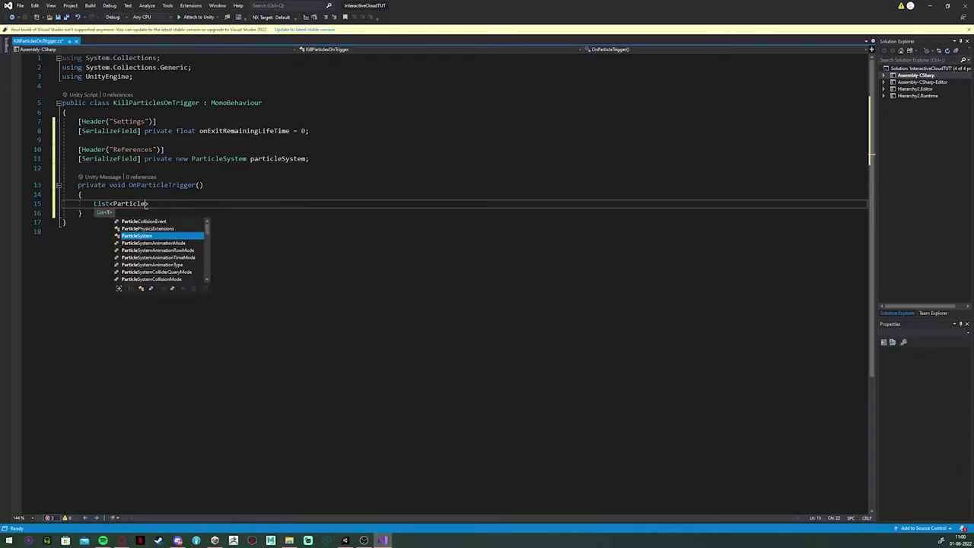
pyautogui.write('.Particle>')
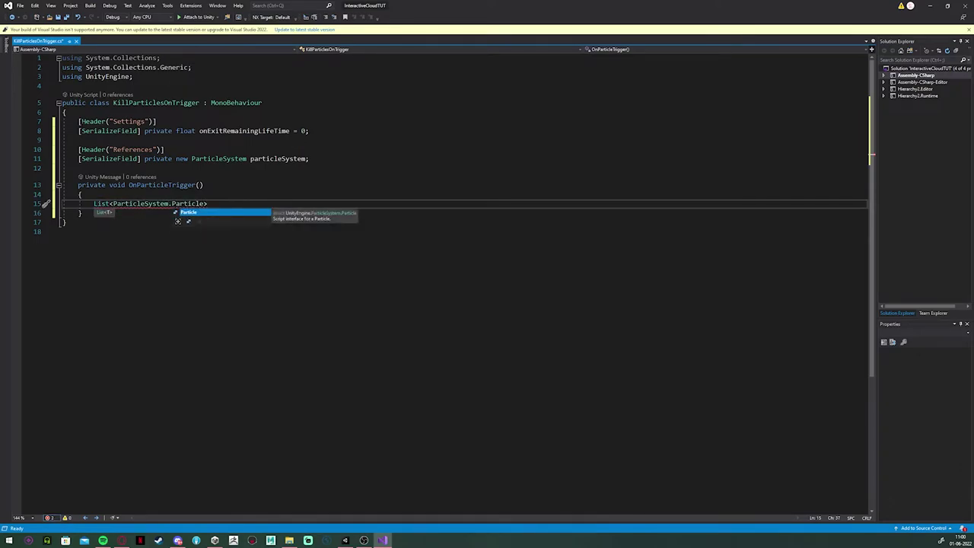
pyautogui.press('Right')
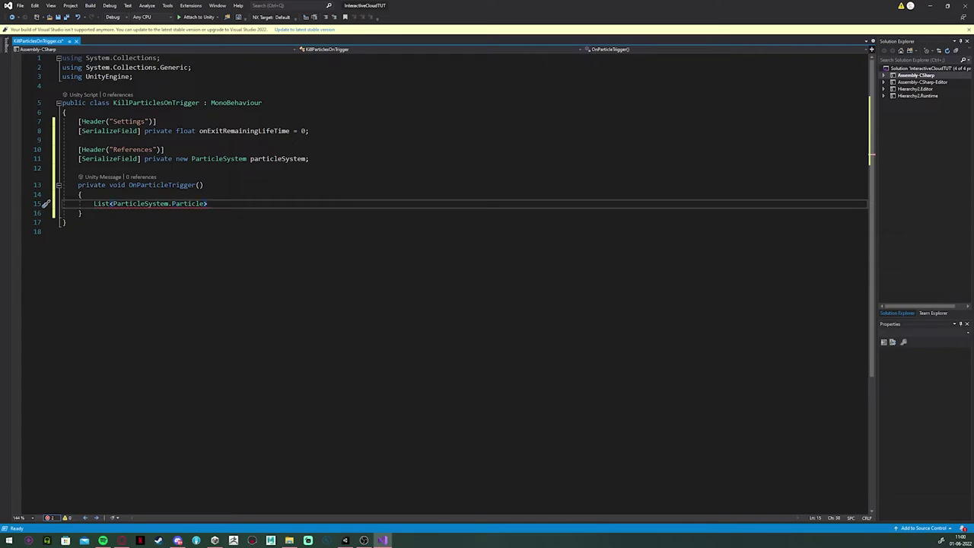
pyautogui.write('particles = new List')
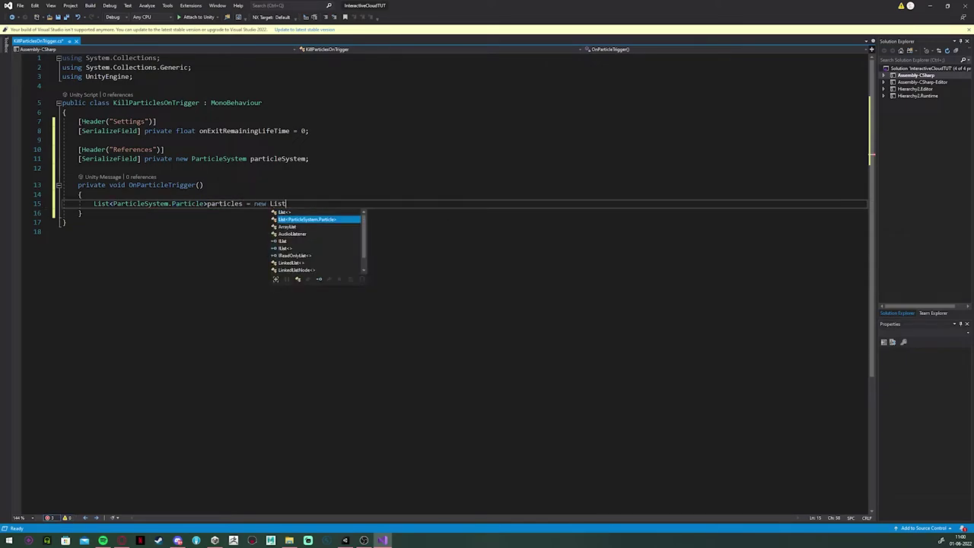
pyautogui.press('Tab')
pyautogui.write('();')
pyautogui.press('Return')
# Step: In OnParticleTrigger, add if (particleSystem.GetTriggerParticles(ParticleSystemTriggerEventType.Exit, particles) <= 0) { return; } below the particles list
pyautogui.write('if (particleSystem')
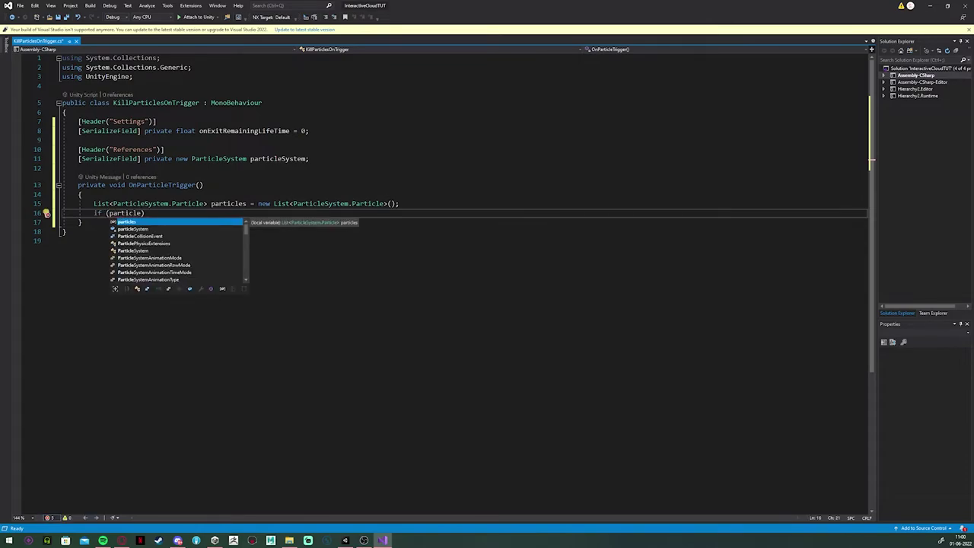
pyautogui.write('.GetTriggerParticles(particle')
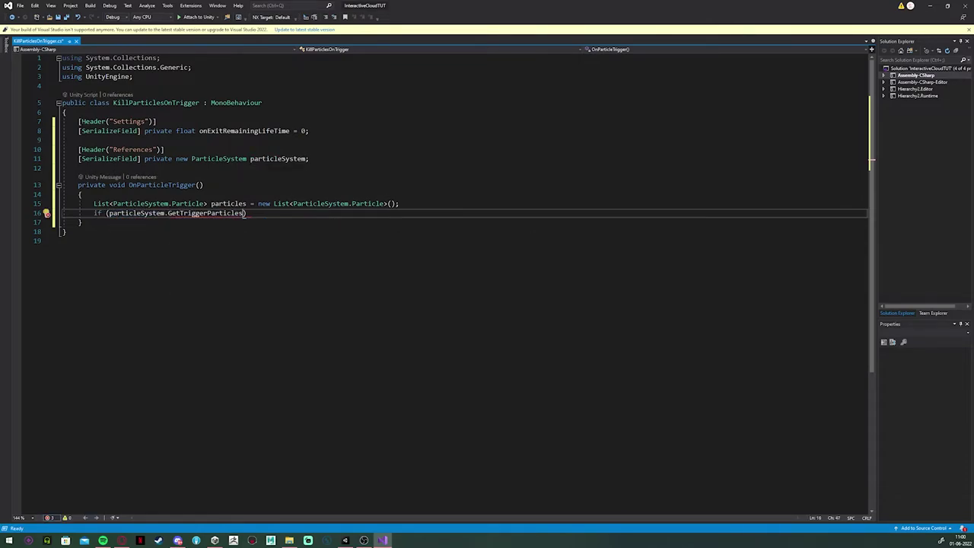
pyautogui.press('BackSpace')
pyautogui.press('BackSpace')
pyautogui.press('BackSpace')
pyautogui.press('BackSpace')
pyautogui.press('BackSpace')
pyautogui.press('BackSpace')
pyautogui.press('BackSpace')
pyautogui.press('BackSpace')
pyautogui.write('ParticleSystemTriggerEventType')
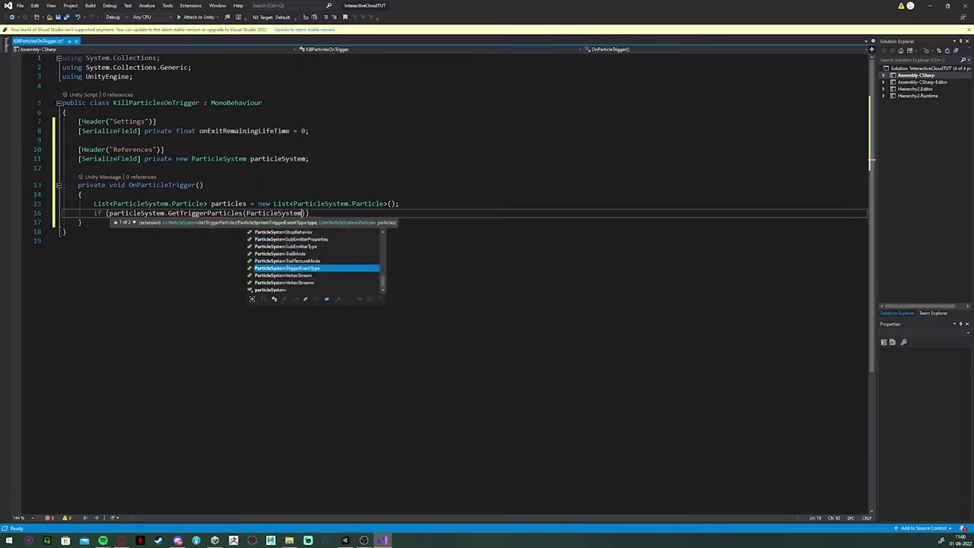
pyautogui.write('.Exit, particles')
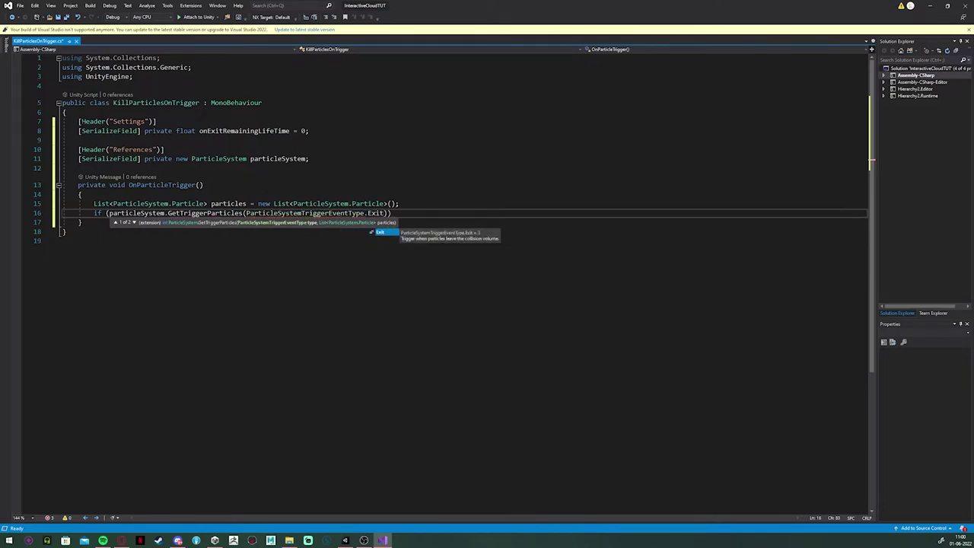
pyautogui.write(') <= 0)')
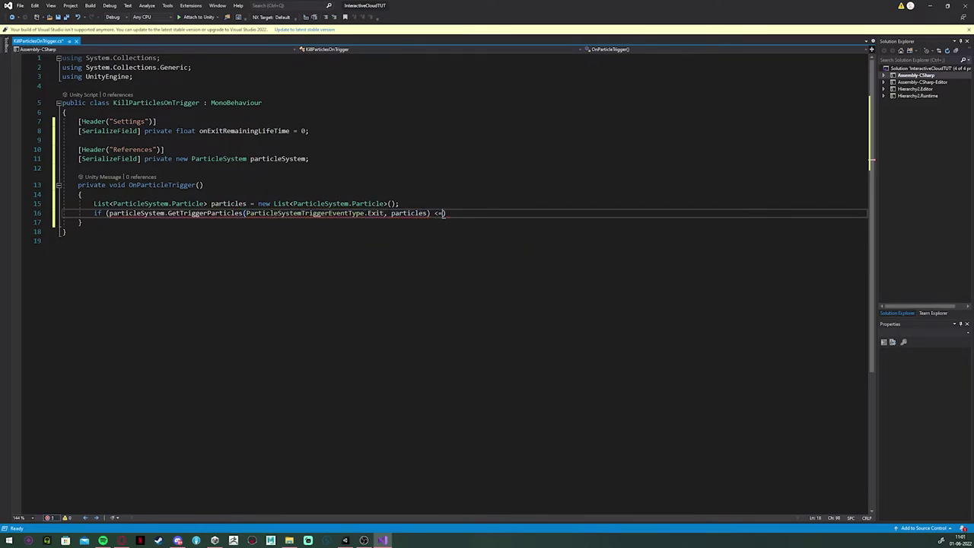
pyautogui.write(' { return; }')
# Step: Declare ParticleSystem.Particle[] particlesArray = particles.ToArray(); below the early return, followed by a blank line
pyautogui.press('Return')
pyautogui.write('ParticleSystem.Particle')
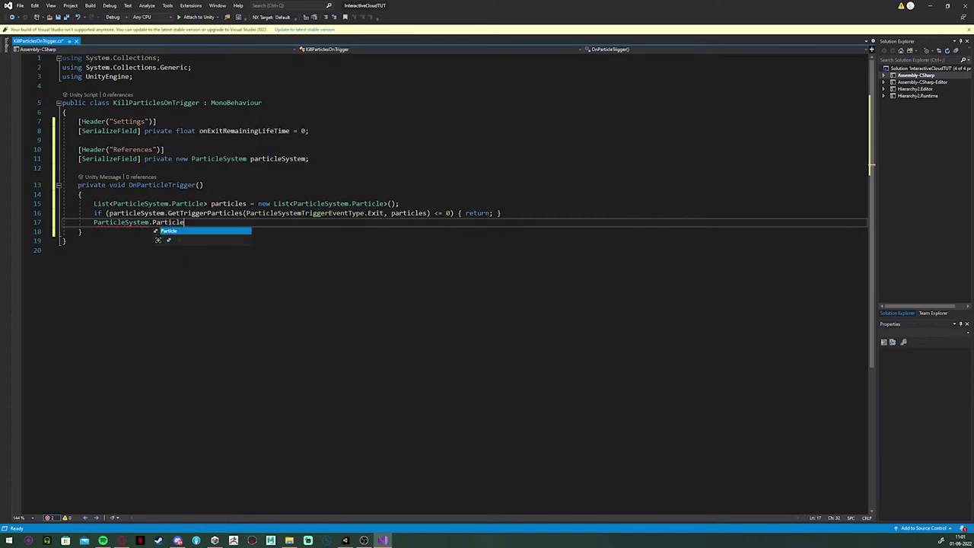
pyautogui.write('[] particlesArray = particles.ToArray()')
pyautogui.press('Return')
pyautogui.press('Return')
pyautogui.write('Focu')
pyautogui.press('BackSpace')
pyautogui.press('BackSpace')
pyautogui.write('r')
pyautogui.press('Tab')
pyautogui.press('Tab')
pyautogui.press('BackSpace')
pyautogui.hotkey('ctrl', 'z')
pyautogui.hotkey('ctrl', 'z')
pyautogui.hotkey('ctrl', 'z')
pyautogui.hotkey('ctrl', 'z')
# Step: Add the loop for (int i = 0; i < particlesArray.Length; i++) with an empty body below the array declaration
pyautogui.write('for (int ')
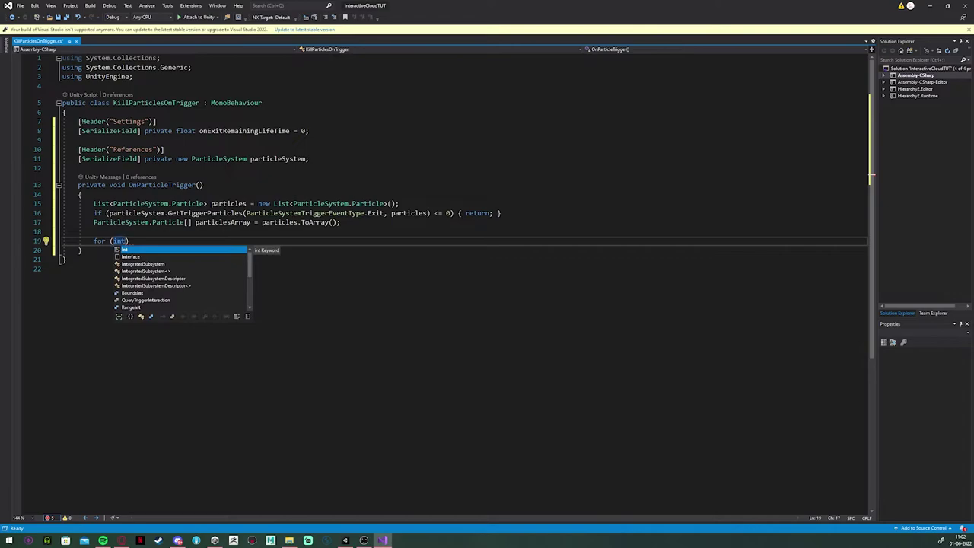
pyautogui.write('i = 0; i < particlesArray.Len')
pyautogui.write('gth`; int++')
pyautogui.press('Left')
pyautogui.press('Left')
pyautogui.press('Left')
pyautogui.press('Left')
pyautogui.press('Left')
pyautogui.press('Left')
pyautogui.press('BackSpace')
pyautogui.press('End')
pyautogui.press('BackSpace')
pyautogui.press('BackSpace')
pyautogui.press('BackSpace')
pyautogui.press('BackSpace')
pyautogui.press('BackSpace')
pyautogui.press('Return')
pyautogui.write('{')
pyautogui.press('Return')
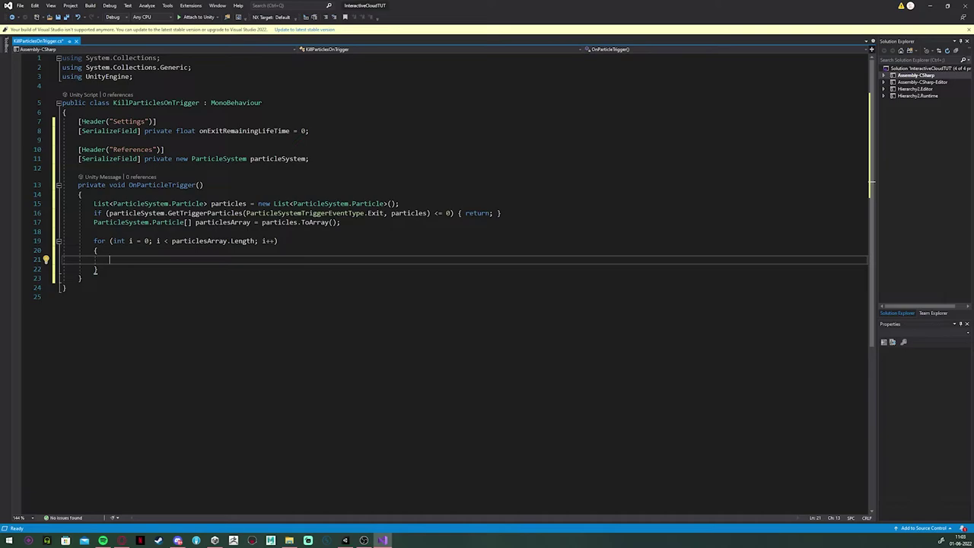
# Step: In the loop body, write the line particlesArray[i].remainingLifetime <= onExitRemainingLifeTime) { continue; }
pyautogui.write('particlesArray[i]')
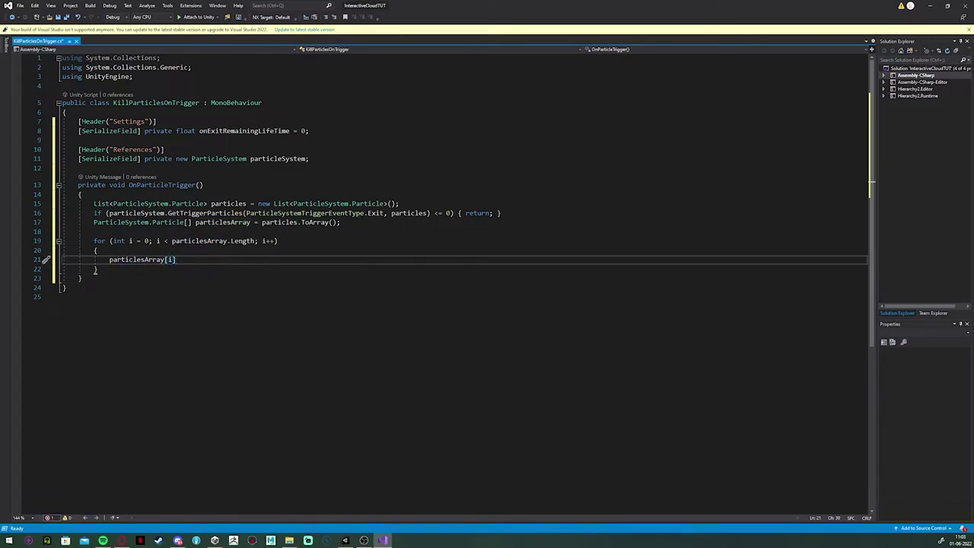
pyautogui.write('.remainingL')
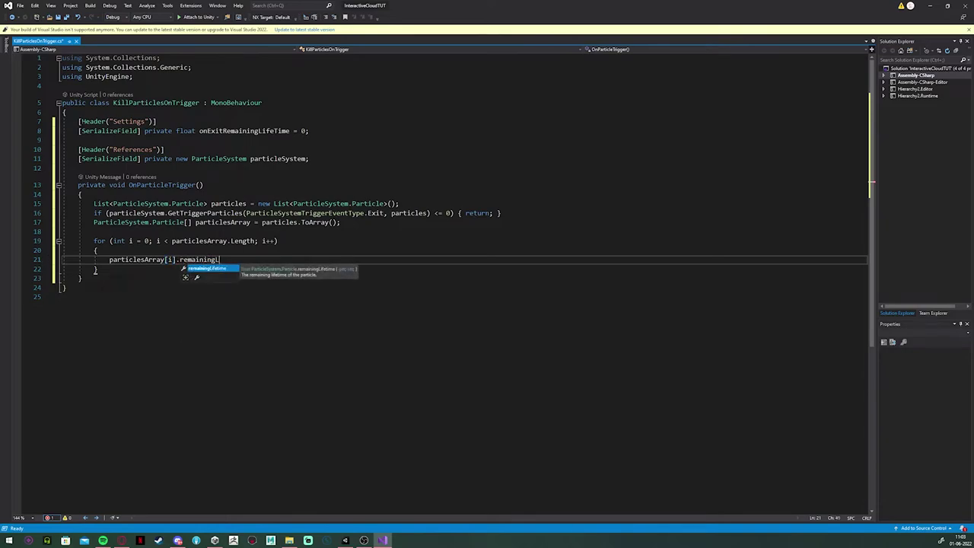
pyautogui.write('ifetime')
pyautogui.press('Escape')
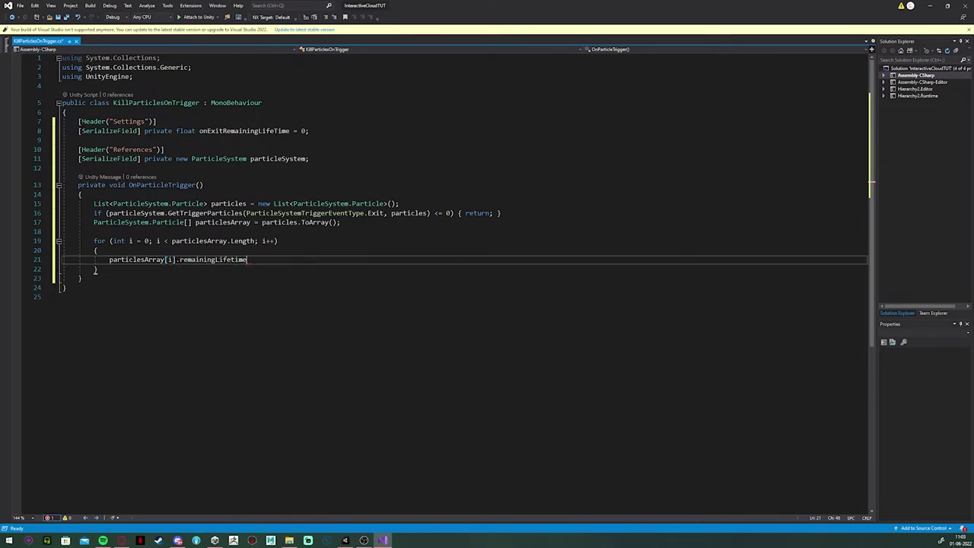
pyautogui.write('<= onExitRemainingL')
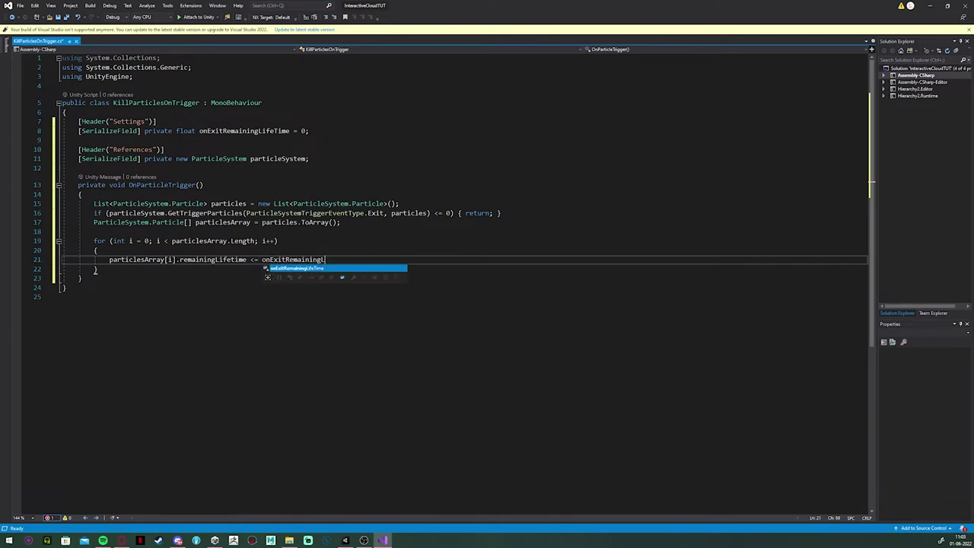
pyautogui.write('ifeTime)')
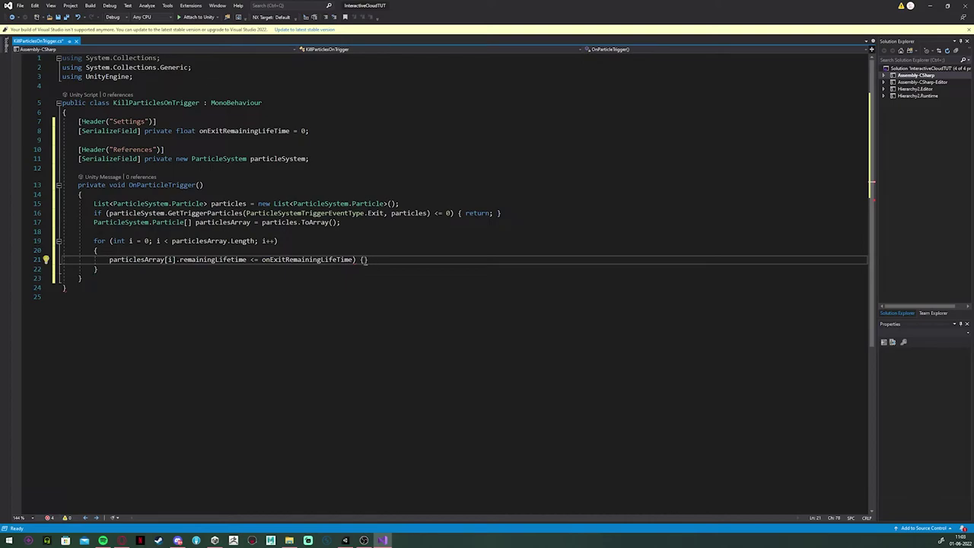
pyautogui.write(' { continue')
pyautogui.press('End')
# Step: Add particlesArray[i].remainingLifetime = onExitRemainingLifeTime; as the loop's second line and open a new line below the loop
pyautogui.press('Return')
pyautogui.write('particlesArray')
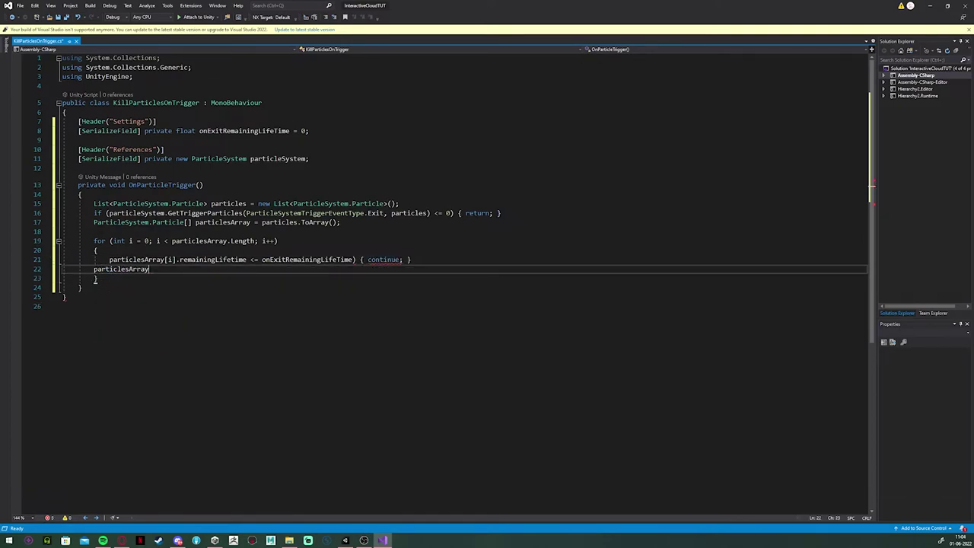
pyautogui.write('[i')
pyautogui.write('.remainingLifetime')
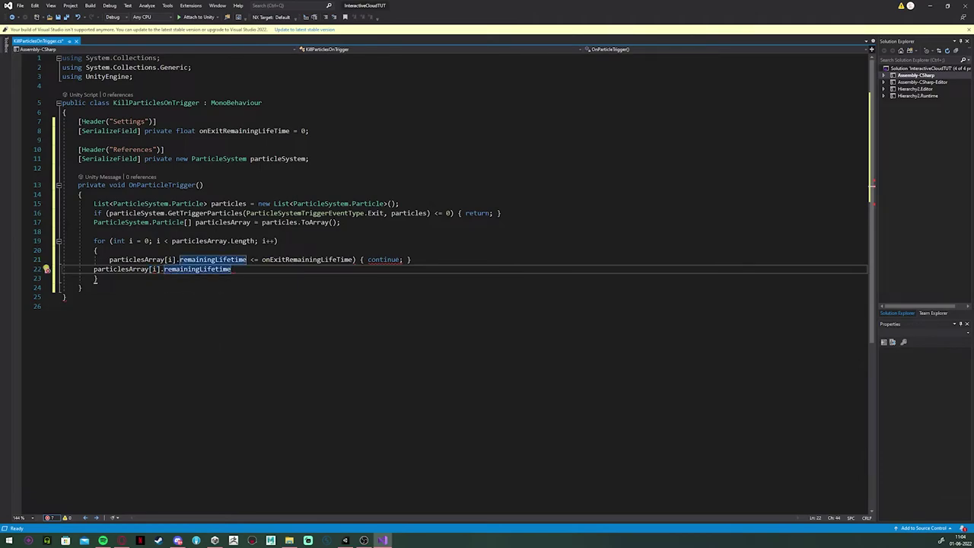
pyautogui.write(' = ONeXIT')
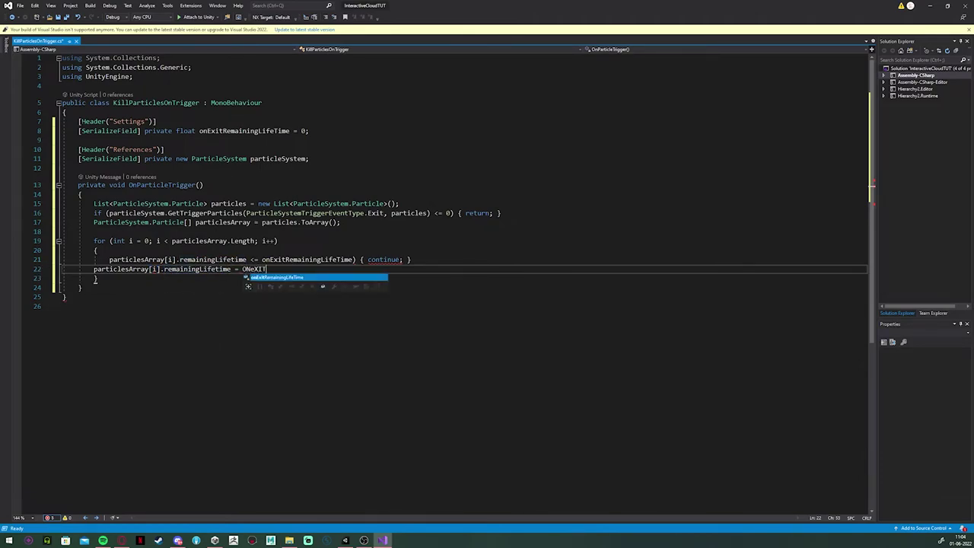
pyautogui.write('rEMAIN')
pyautogui.press('Tab')
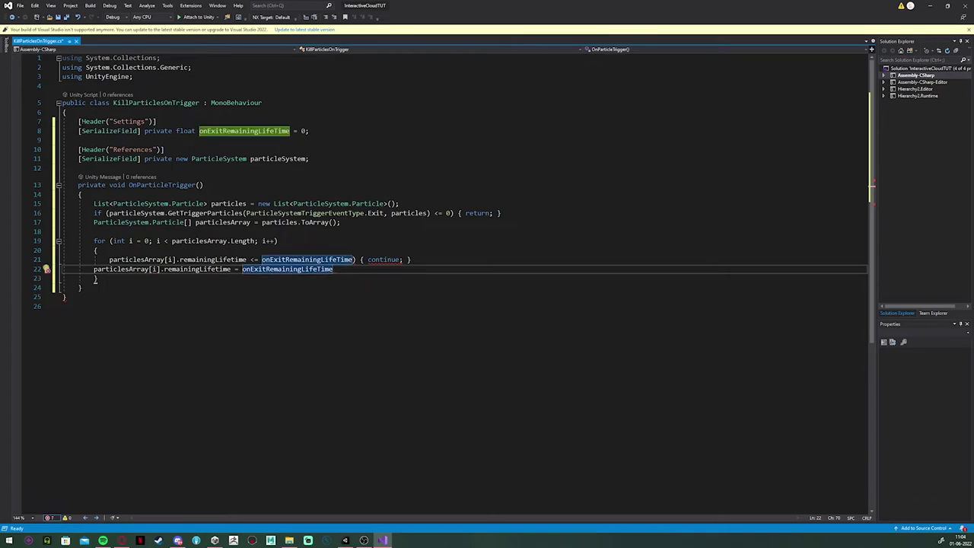
pyautogui.write(';')
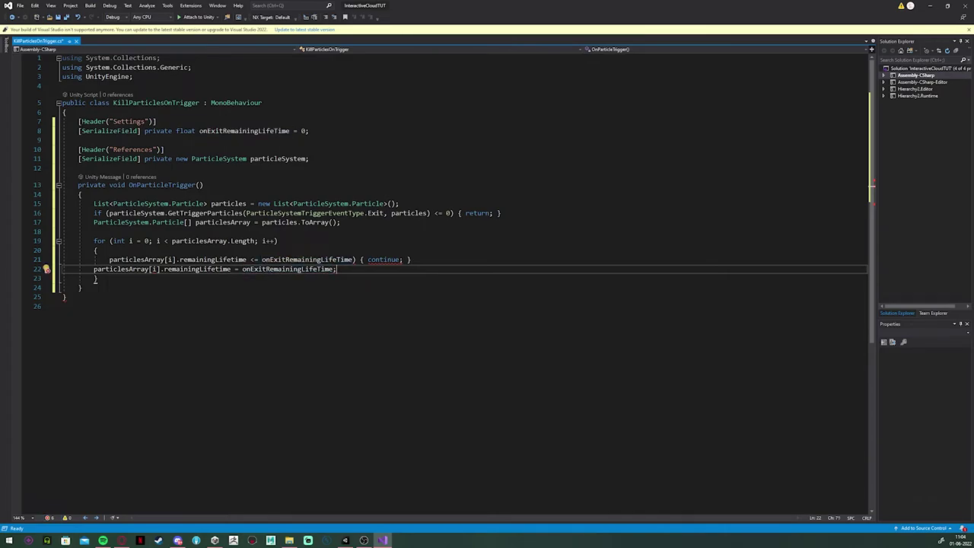
pyautogui.press('Up')
pyautogui.press('Down')
pyautogui.press('Down')
pyautogui.press('Return')
pyautogui.write('particleS')
pyautogui.press('Tab')
pyautogui.press('BackSpace')
pyautogui.press('BackSpace')
pyautogui.press('BackSpace')
pyautogui.press('BackSpace')
pyautogui.press('BackSpace')
pyautogui.press('BackSpace')
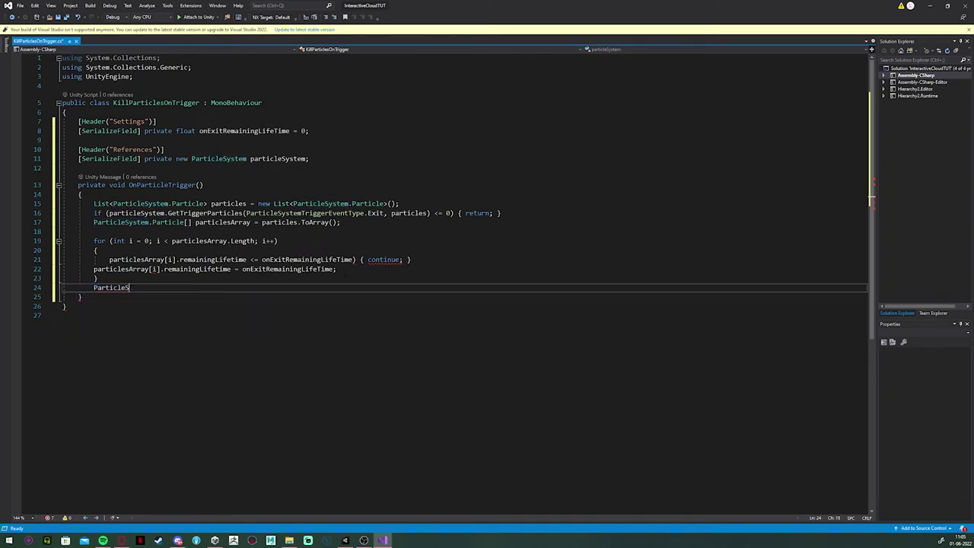
pyautogui.press('BackSpace')
pyautogui.press('BackSpace')
pyautogui.press('BackSpace')
pyautogui.press('BackSpace')
pyautogui.press('BackSpace')
pyautogui.press('BackSpace')
pyautogui.press('BackSpace')
pyautogui.press('BackSpace')
# Step: Below the loop, write particles = new List<ParticleSystem.Particle>(particlesArray);
pyautogui.write('particles = new List<ParticleSystem')
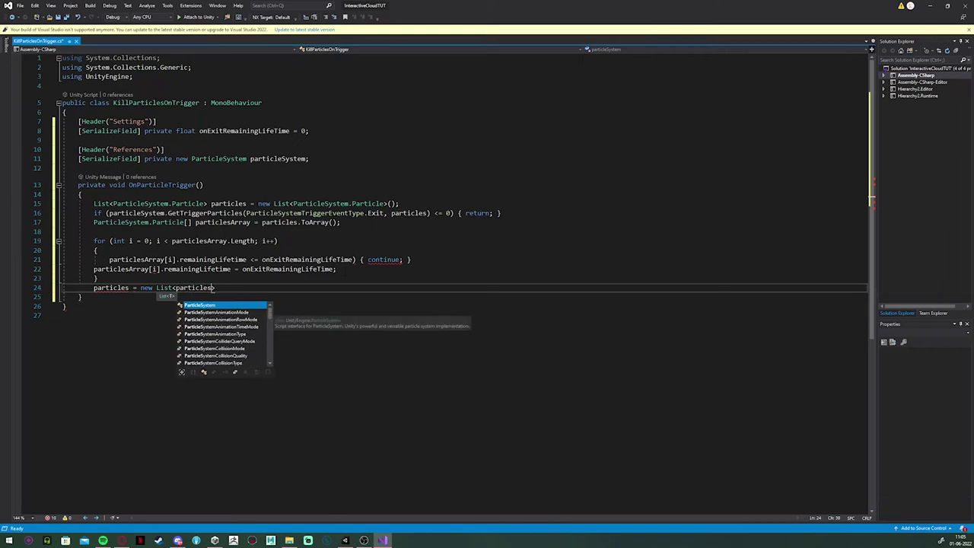
pyautogui.write('.Particle>(pari')
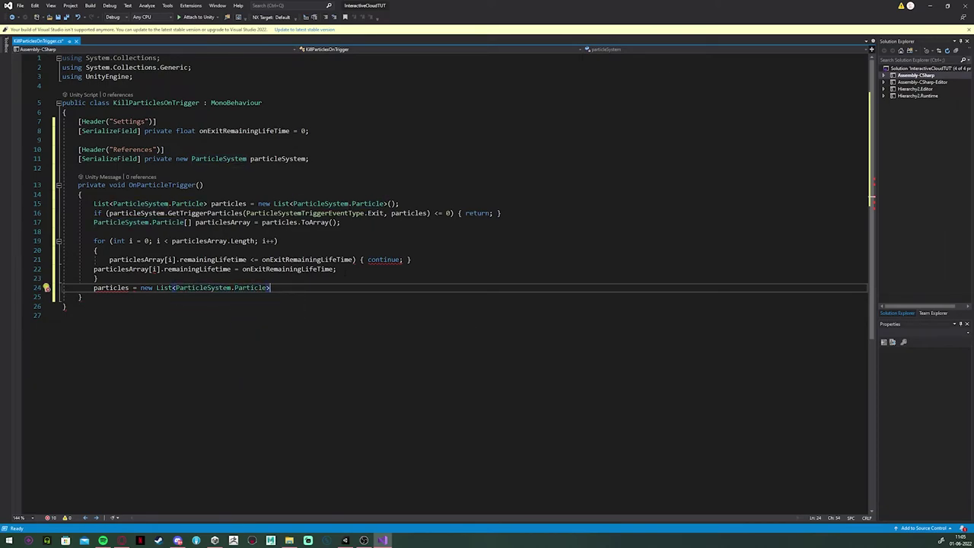
pyautogui.write('ticlesArray);')
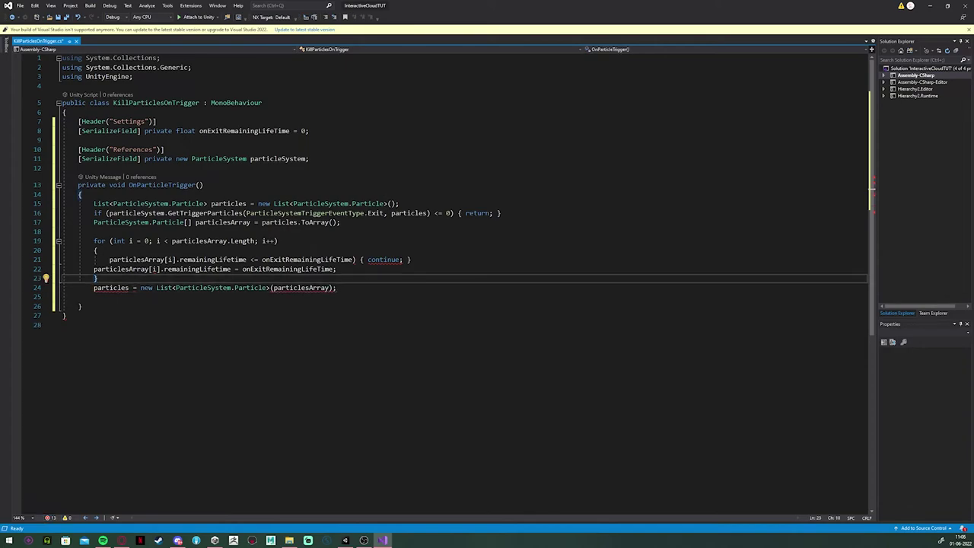
# Step: Insert the missing if ( at the start of the remainingLifetime comparison in the loop
pyautogui.click(105, 259)
pyautogui.press('BackSpace')
pyautogui.write('if (')
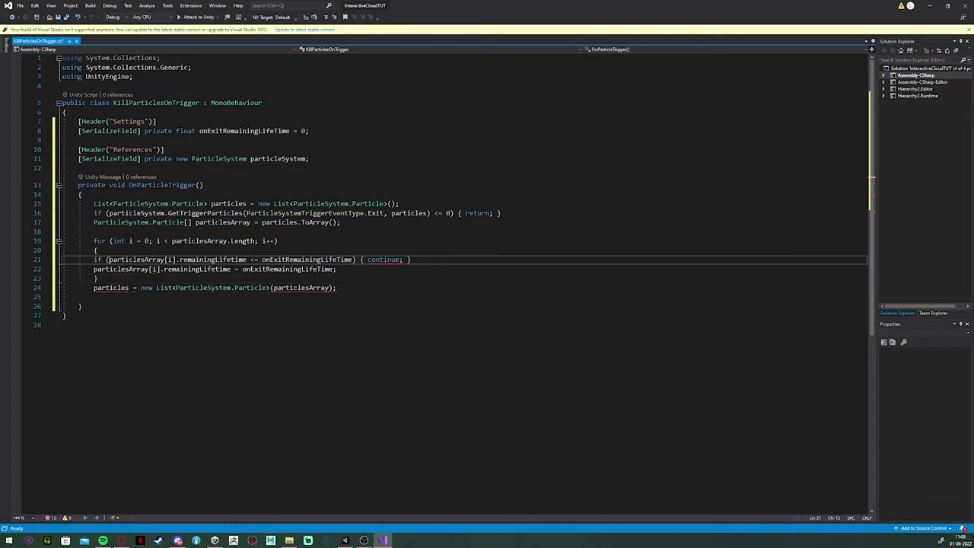
# Step: Below the particles assignment, add a ParticlePhysicsExtensions.SetTriggerParticles call with the arguments particleSystem, ParticleSystemTriggerEventType.Exit and particles
pyautogui.click(337, 269)
pyautogui.click(337, 288)
pyautogui.press('Return')
pyautogui.write('Particle')
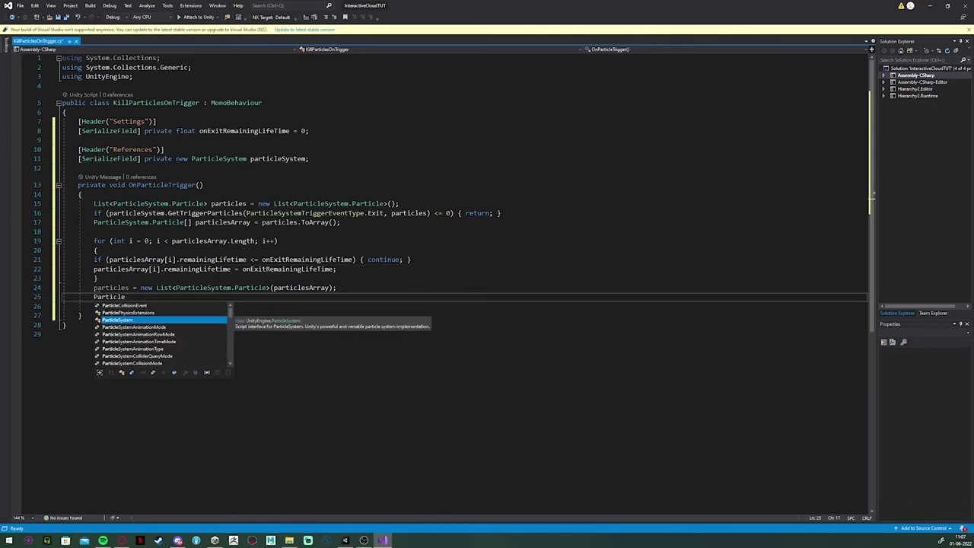
pyautogui.write('Phys')
pyautogui.press('Tab')
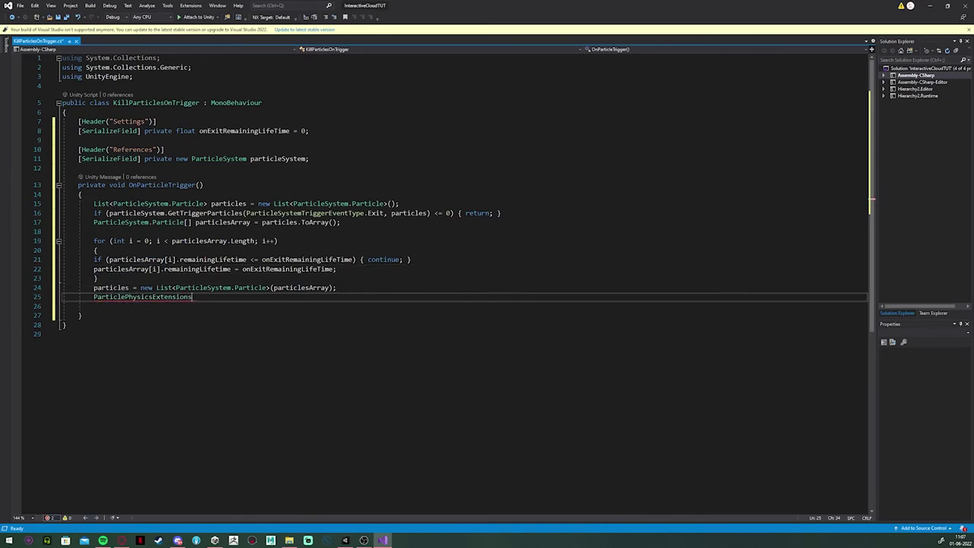
pyautogui.write('.SetTri')
pyautogui.press('Tab')
pyautogui.write('(particleSys')
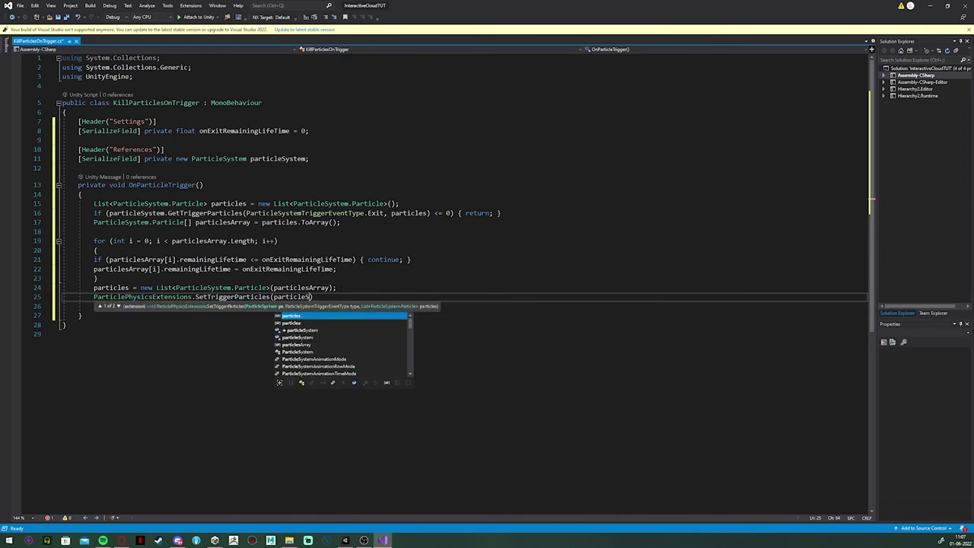
pyautogui.press('Tab')
pyautogui.write(', ParticleSystem')
pyautogui.write('TriggerEventType.E')
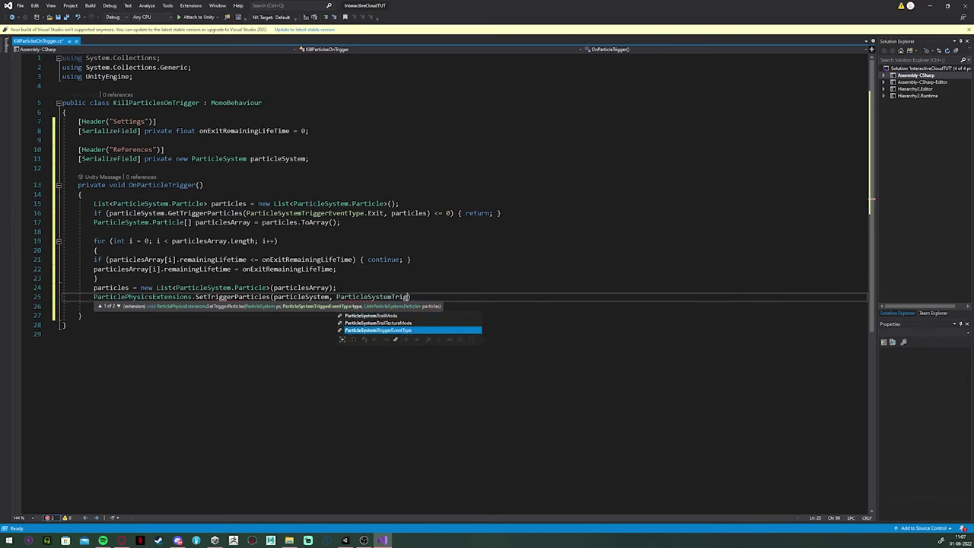
pyautogui.write('xit, particles)')
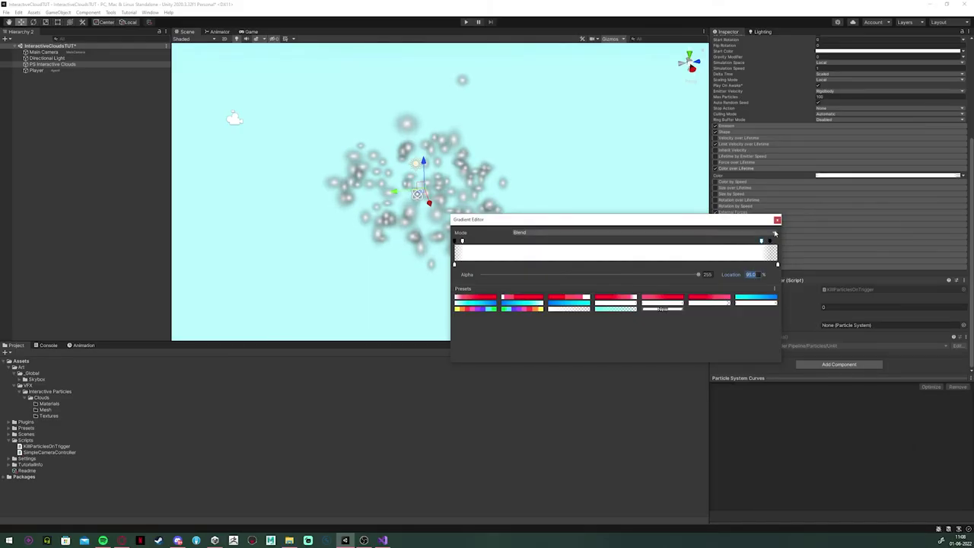
# Step: Close the Gradient Editor and assign PS Interactive Clouds as the Particle System reference of the Kill Particles On Trigger script
pyautogui.click(777, 220)
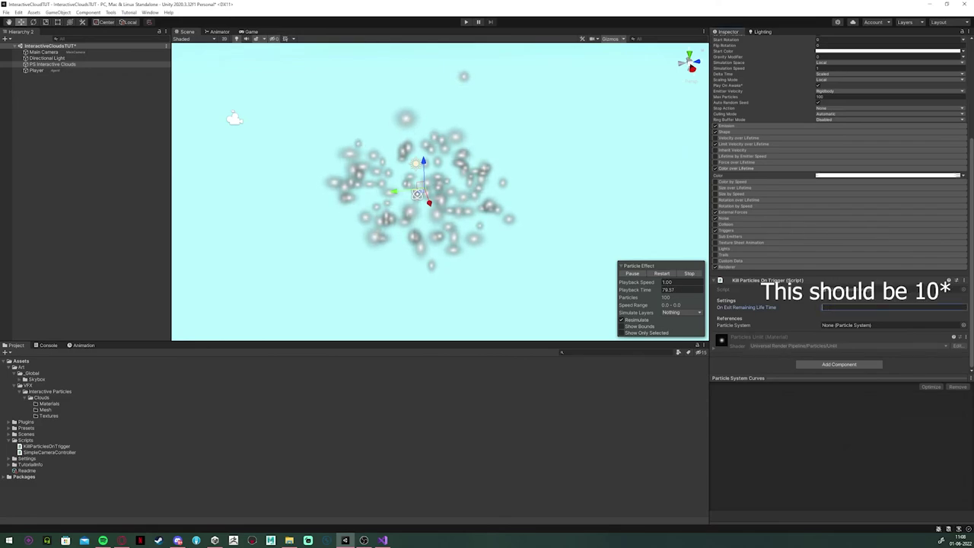
pyautogui.moveTo(53, 64); pyautogui.dragTo(875, 325)
# Step: Run the scene and move the Player through the cloud in the Scene view to test how the particles react
pyautogui.click(470, 22)
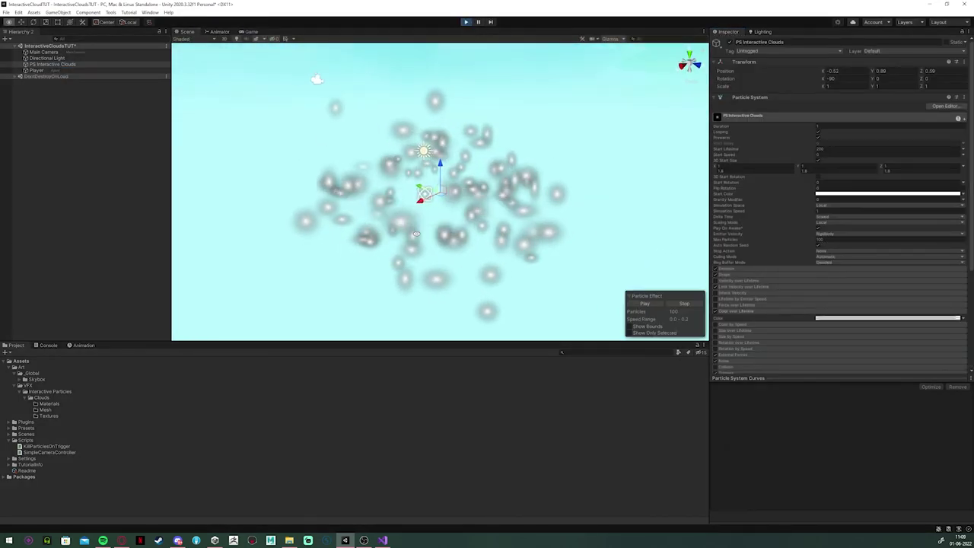
pyautogui.click(44, 71)
pyautogui.keyDown('alt'); pyautogui.moveTo(510, 197); pyautogui.dragTo(489, 210); pyautogui.keyUp('alt')
pyautogui.scroll(-5, 490, 210)
pyautogui.keyDown('alt'); pyautogui.moveTo(586, 214); pyautogui.dragTo(442, 216); pyautogui.keyUp('alt')
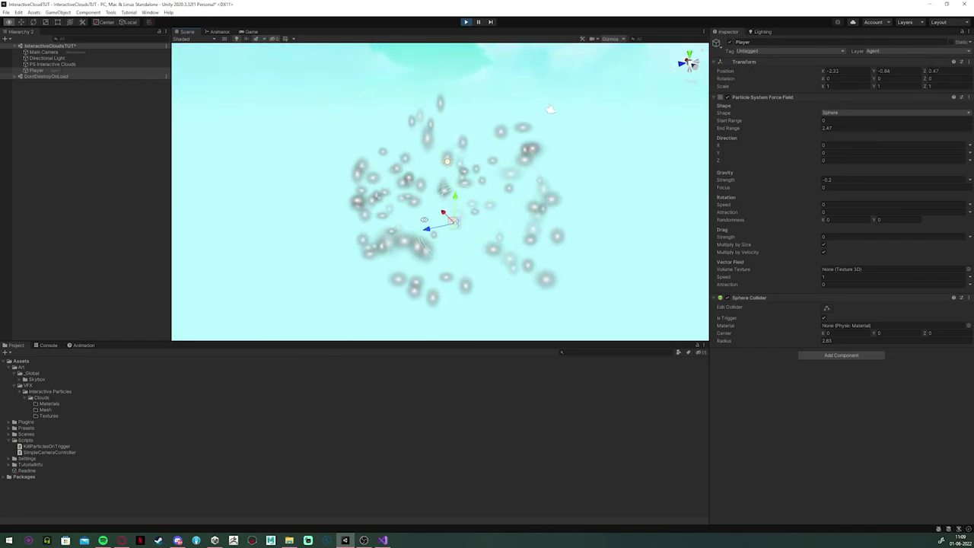
pyautogui.moveTo(547, 109); pyautogui.dragTo(458, 115, button='right')
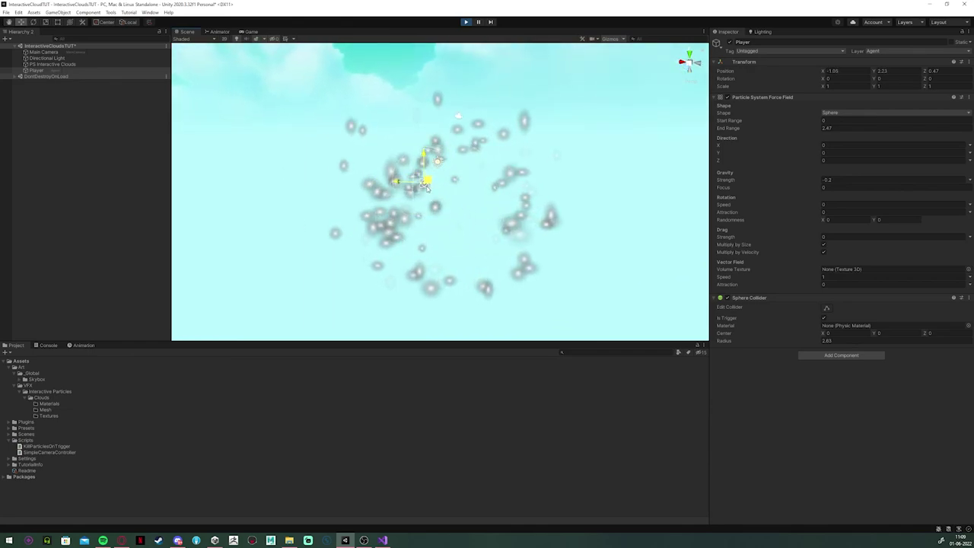
pyautogui.moveTo(424, 193); pyautogui.dragTo(443, 228, button='right')
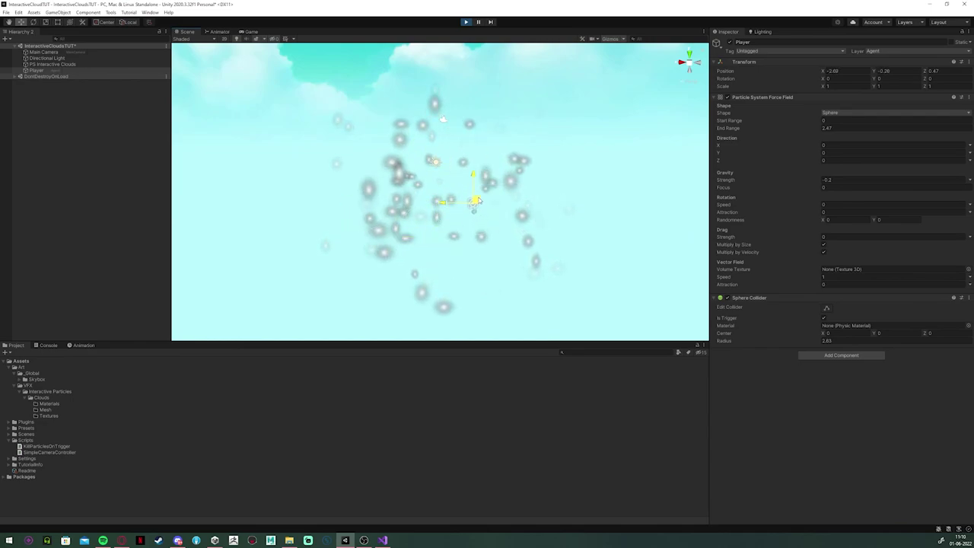
pyautogui.moveTo(477, 198); pyautogui.dragTo(480, 240, button='right')
pyautogui.moveTo(471, 203); pyautogui.dragTo(540, 205)
pyautogui.moveTo(540, 205); pyautogui.dragTo(576, 212, button='right')
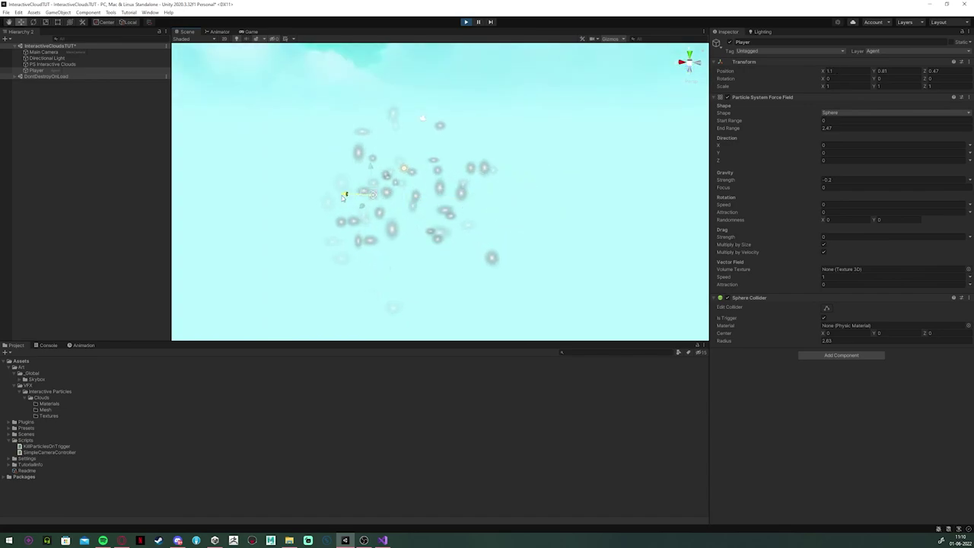